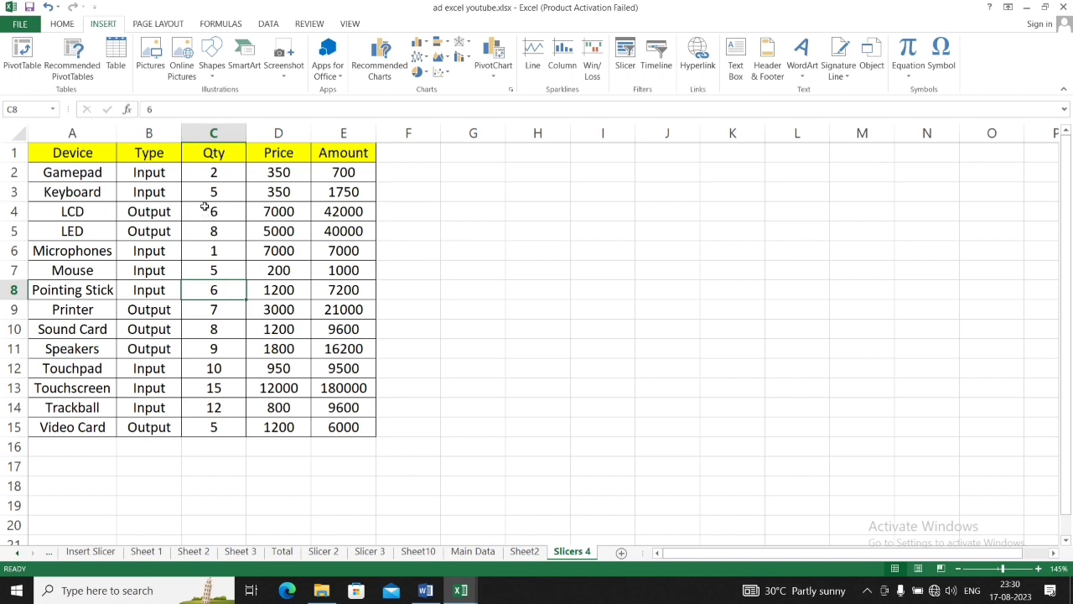
Format the device range A1:E15 as a table with a blue banded style
click(164, 234)
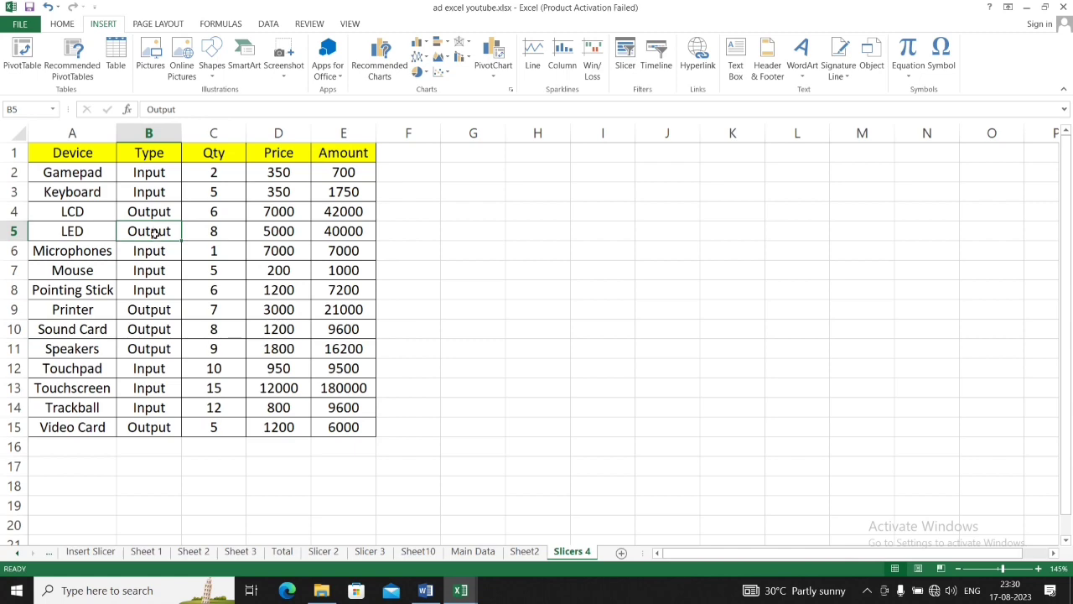
click(67, 26)
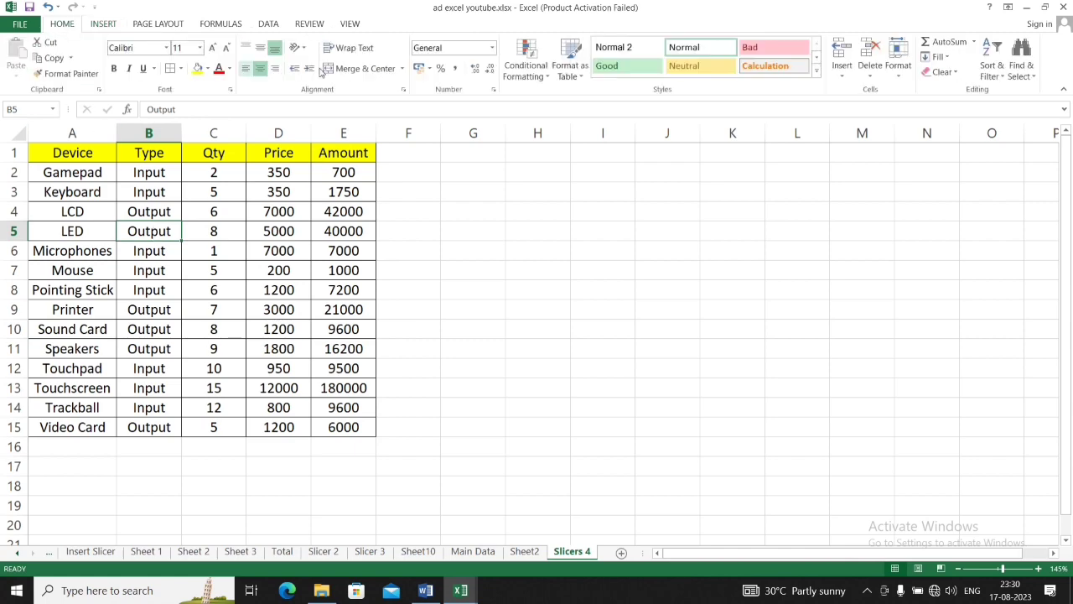
click(575, 74)
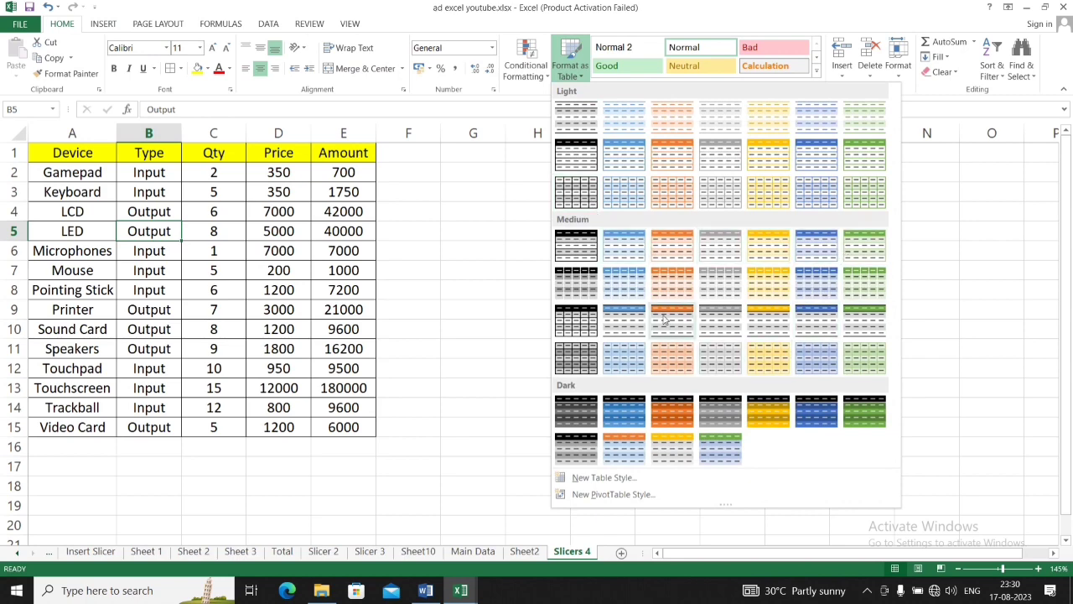
click(624, 251)
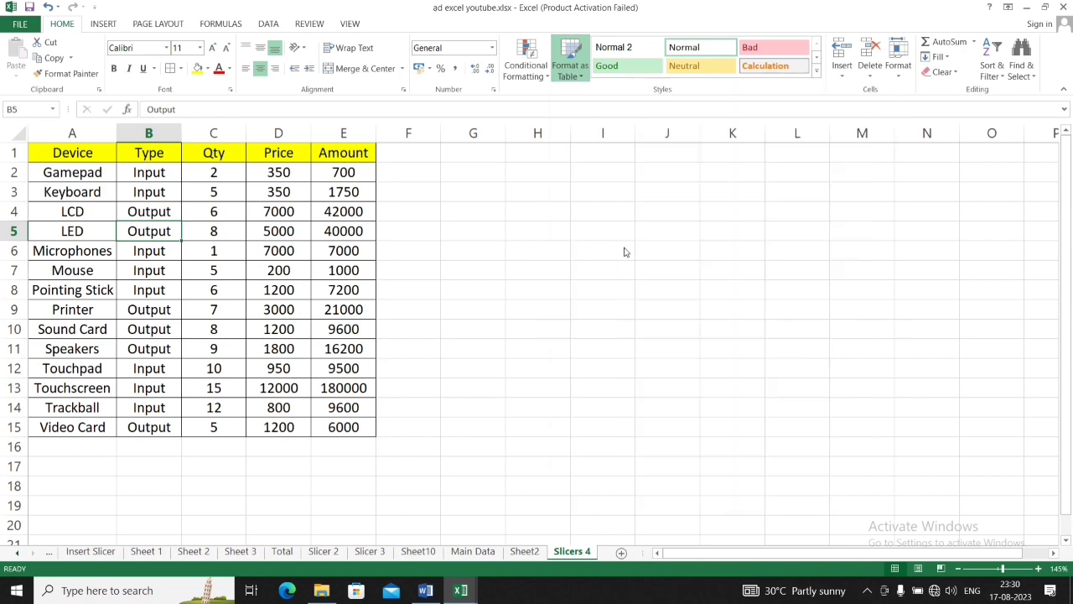
click(712, 324)
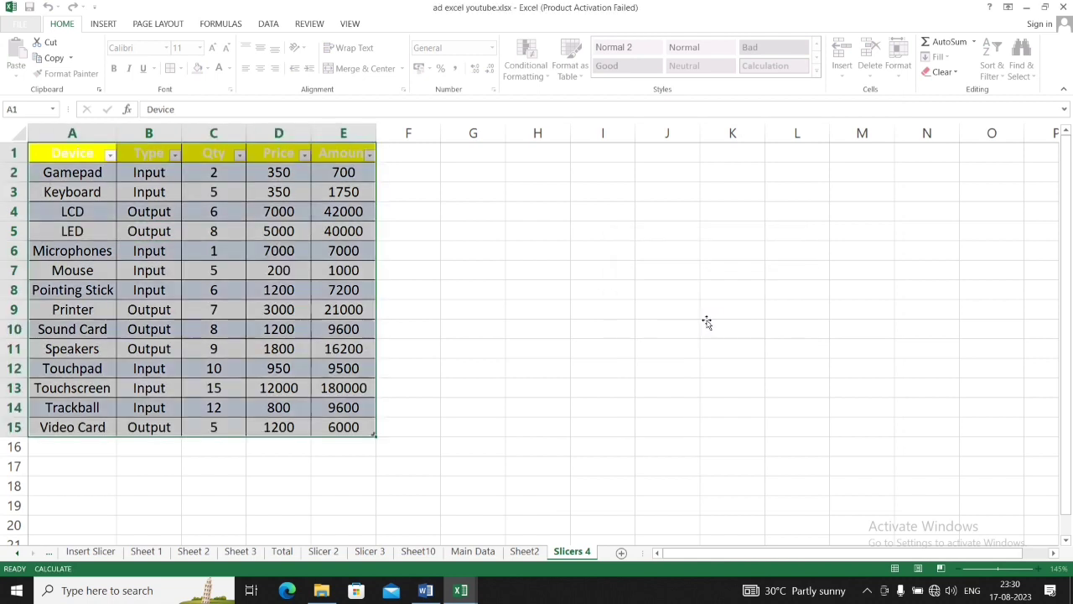
click(709, 322)
click(213, 245)
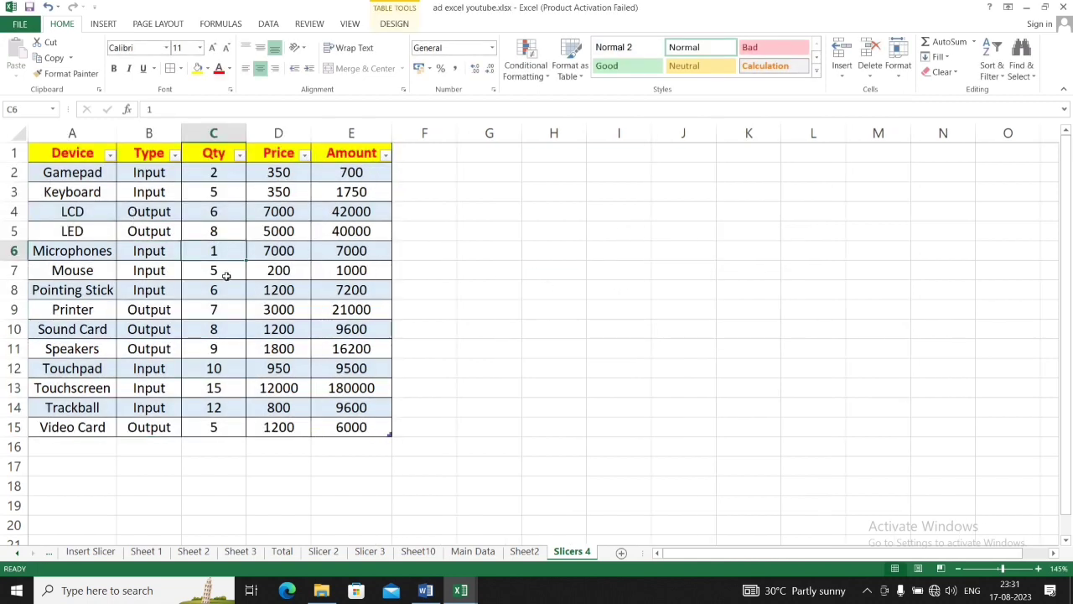
Insert slicers for the table's Device, Type and Qty fields
click(213, 232)
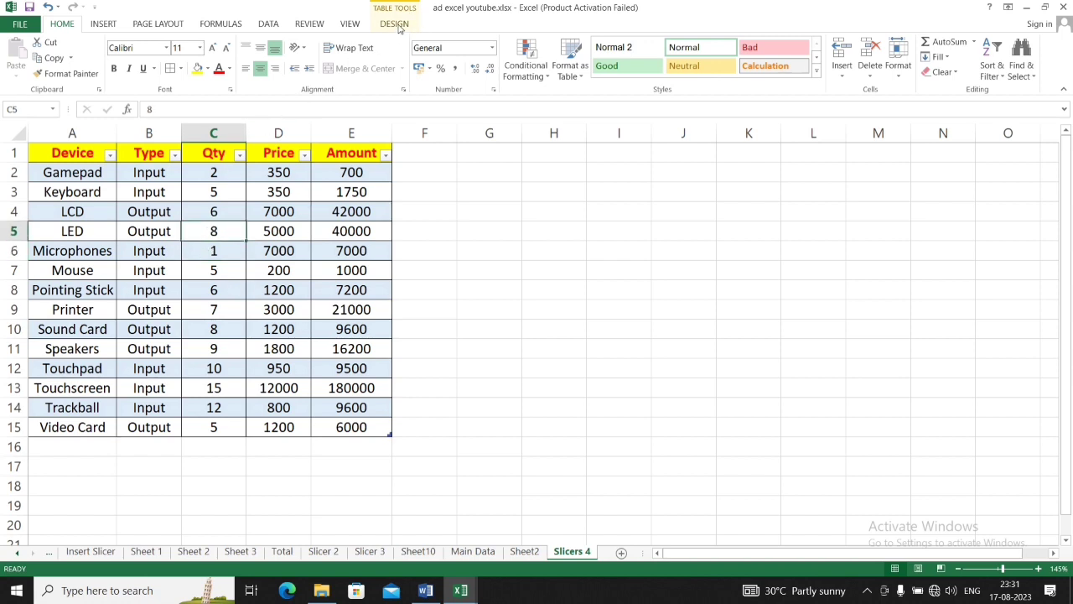
click(105, 25)
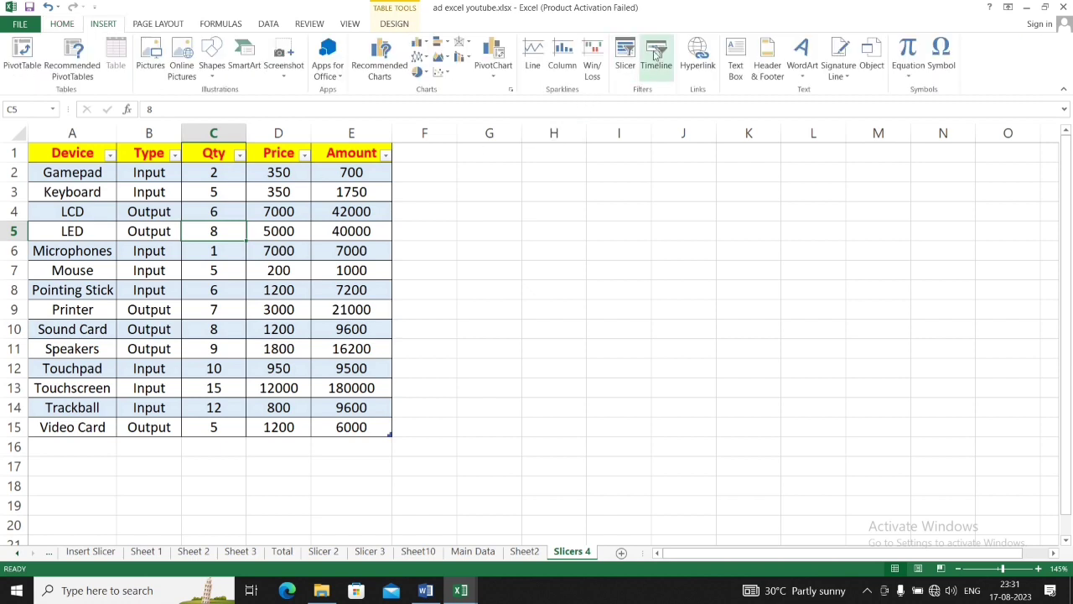
click(287, 251)
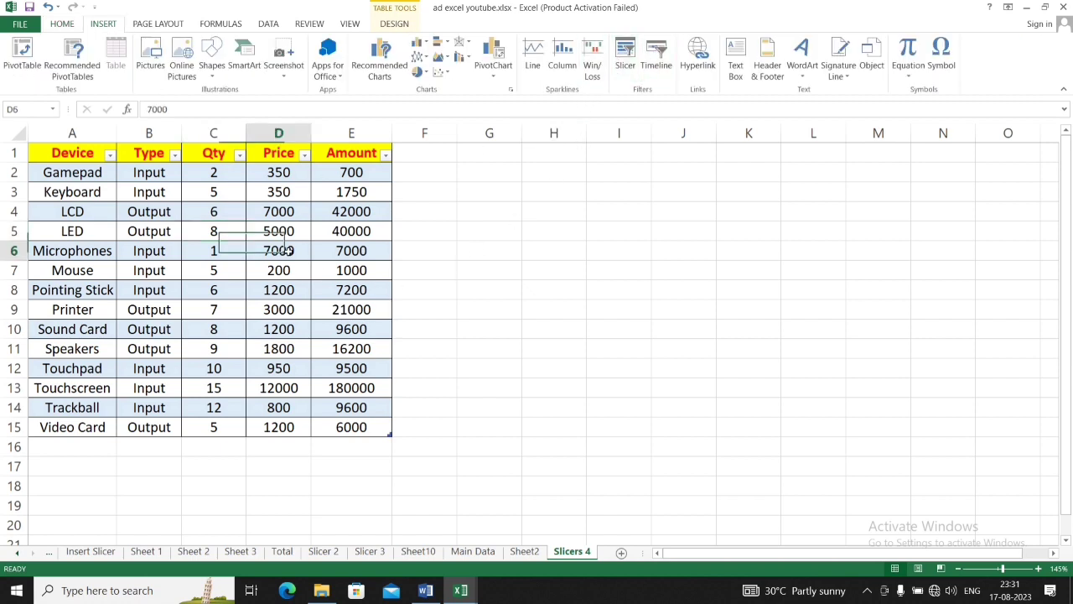
click(398, 24)
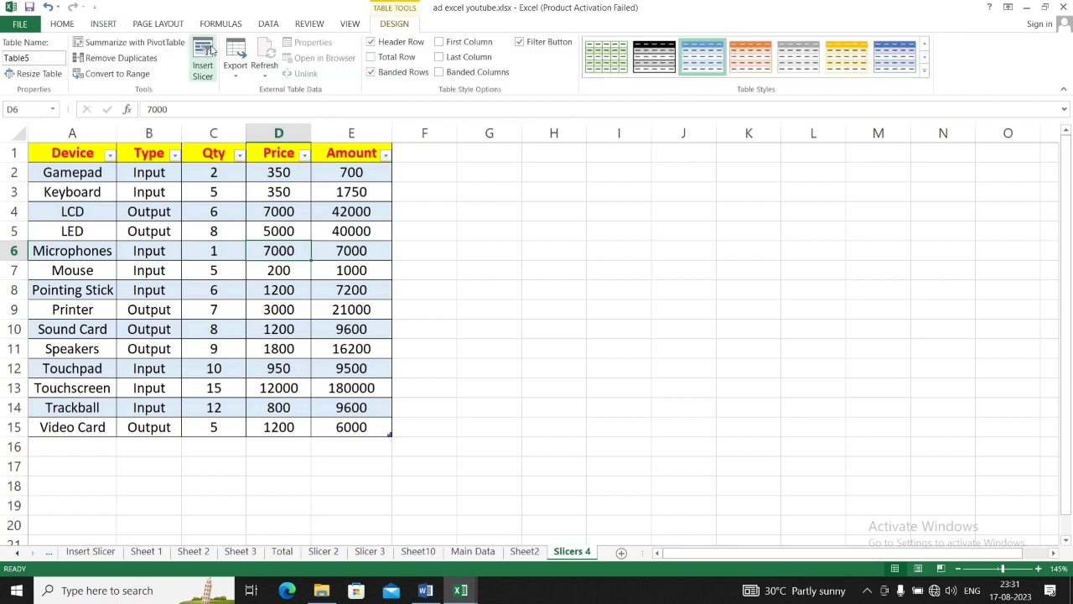
click(114, 24)
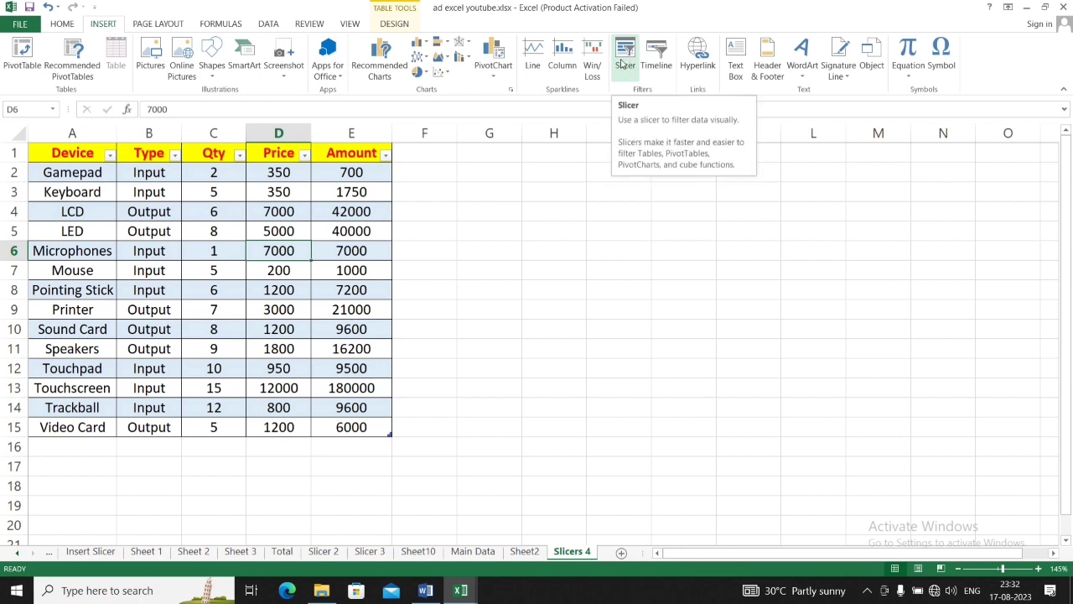
click(627, 54)
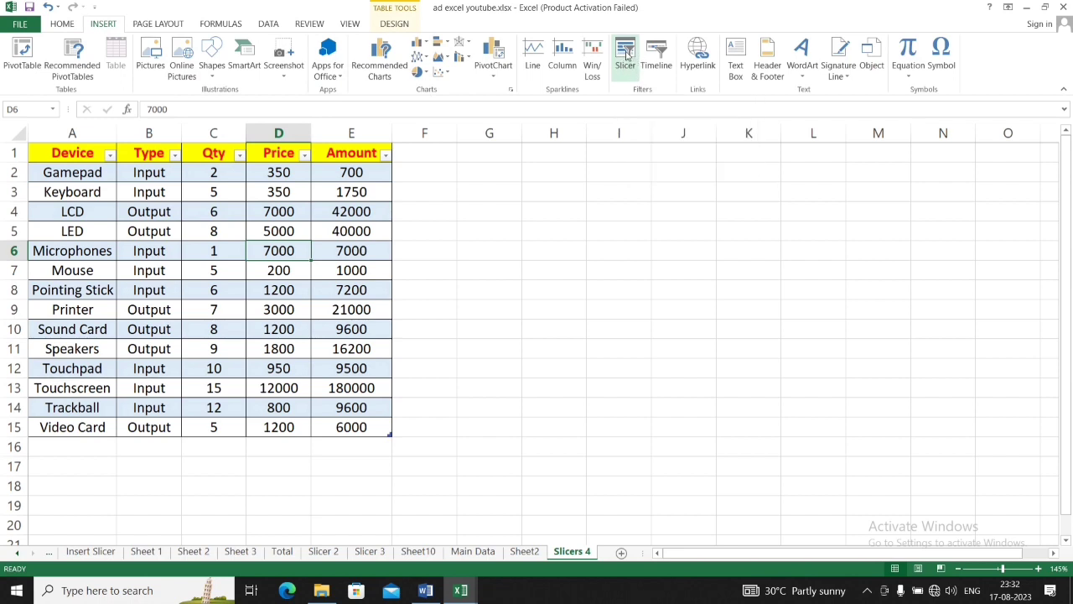
drag(690, 170, 606, 169)
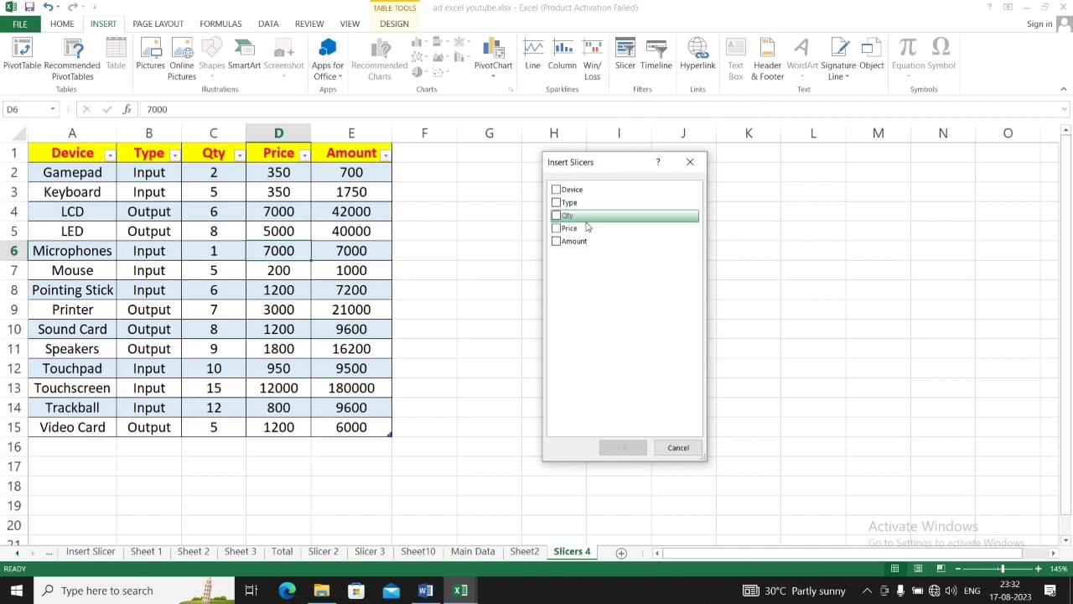
click(556, 191)
click(556, 204)
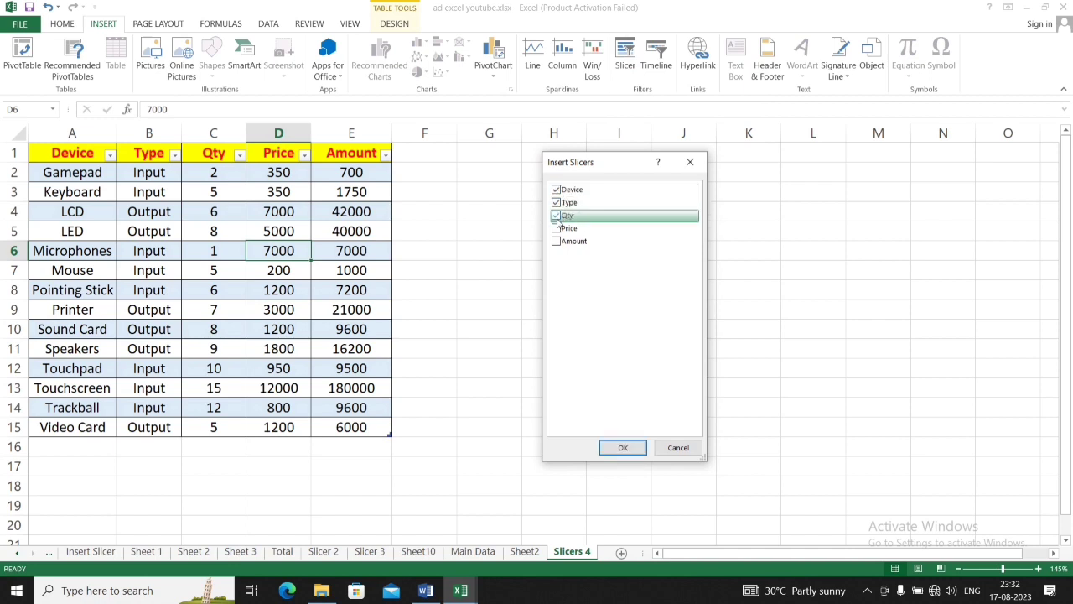
click(631, 450)
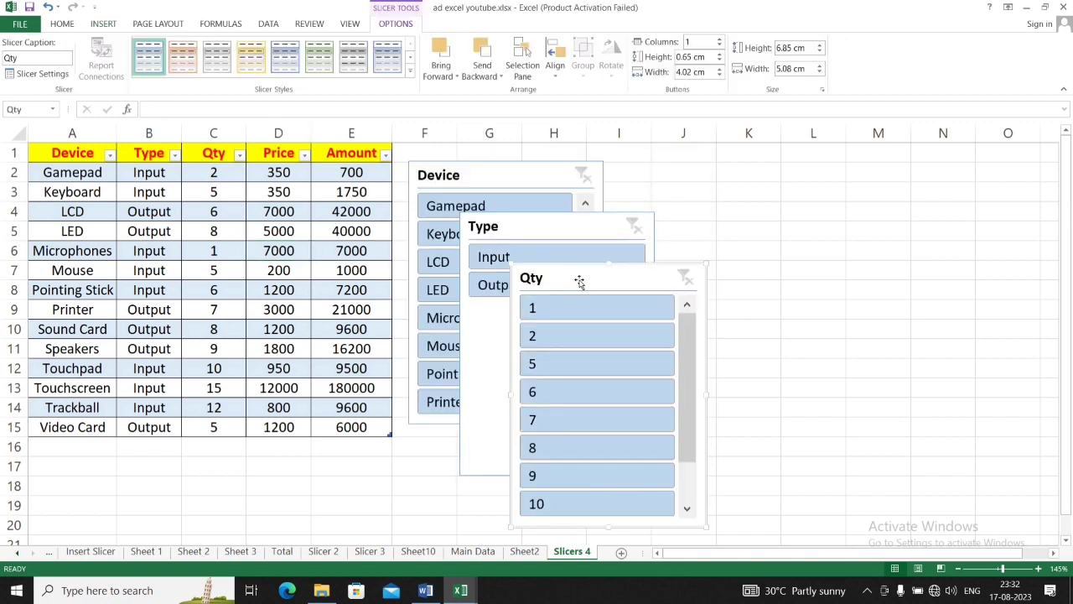
Line up the Device, Type and Qty slicers side by side over columns beside the table
mouse_move(578, 275)
mouse_down()
mouse_move(754, 239)
mouse_move(873, 154)
mouse_up()
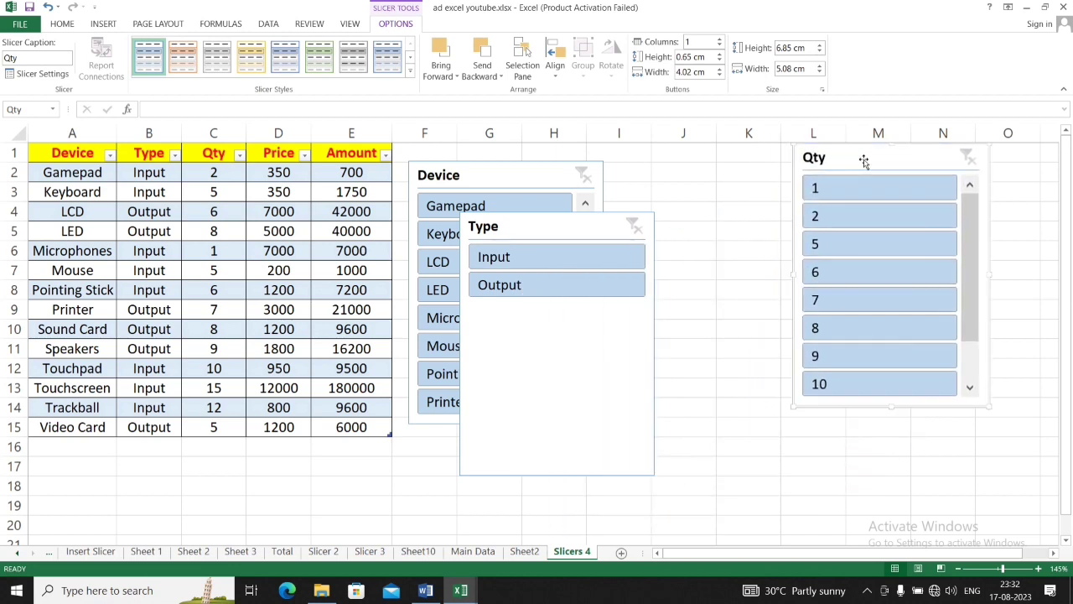
drag(584, 227, 726, 158)
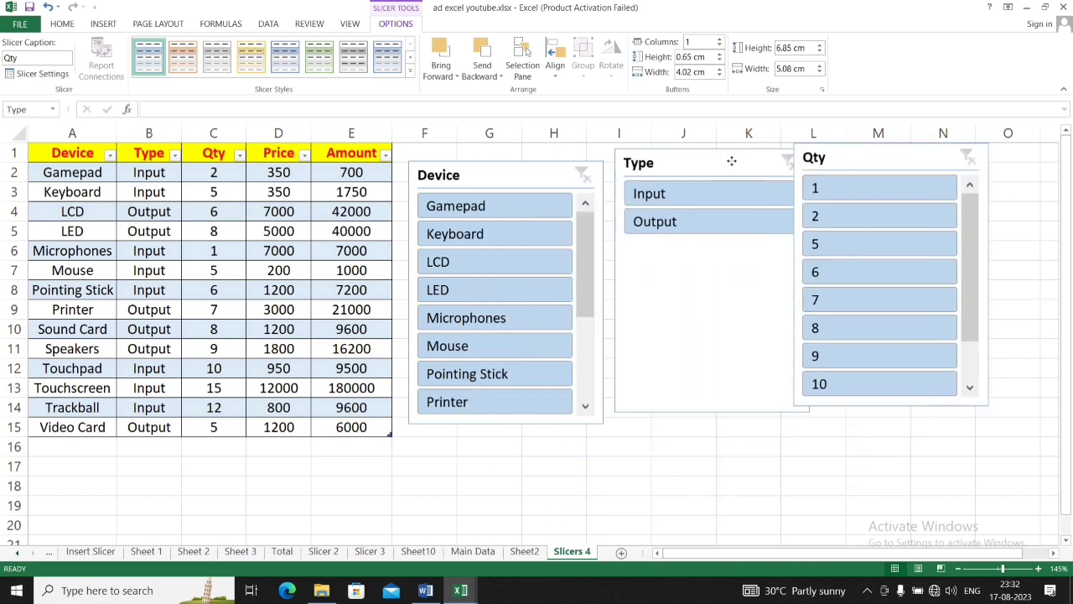
drag(546, 176, 546, 156)
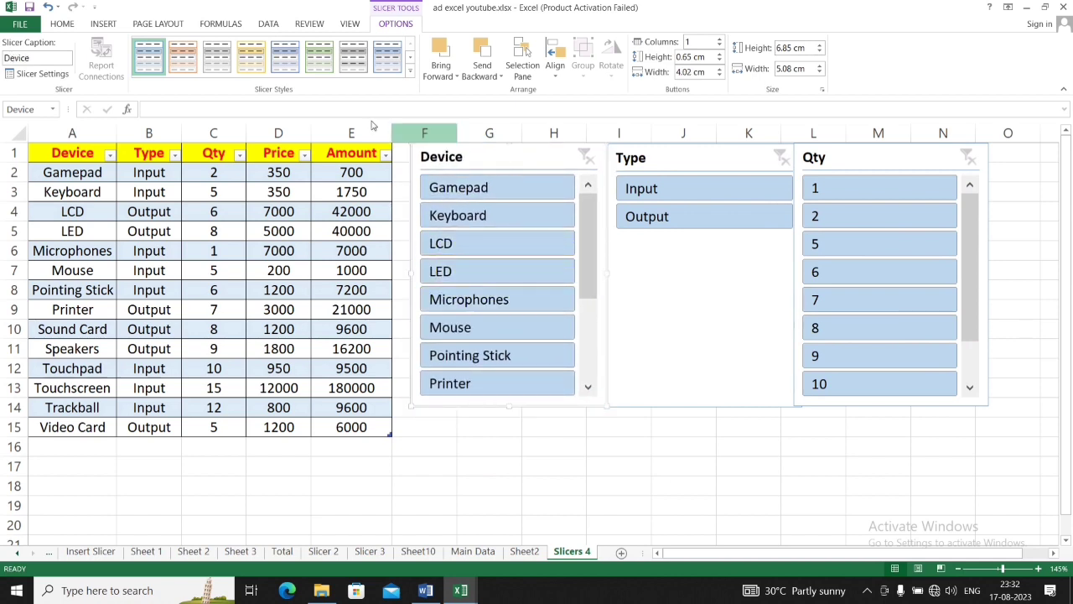
Style the Device, Type and Qty slicers dark green, dark blue and orange, then filter to Gamepad
click(410, 70)
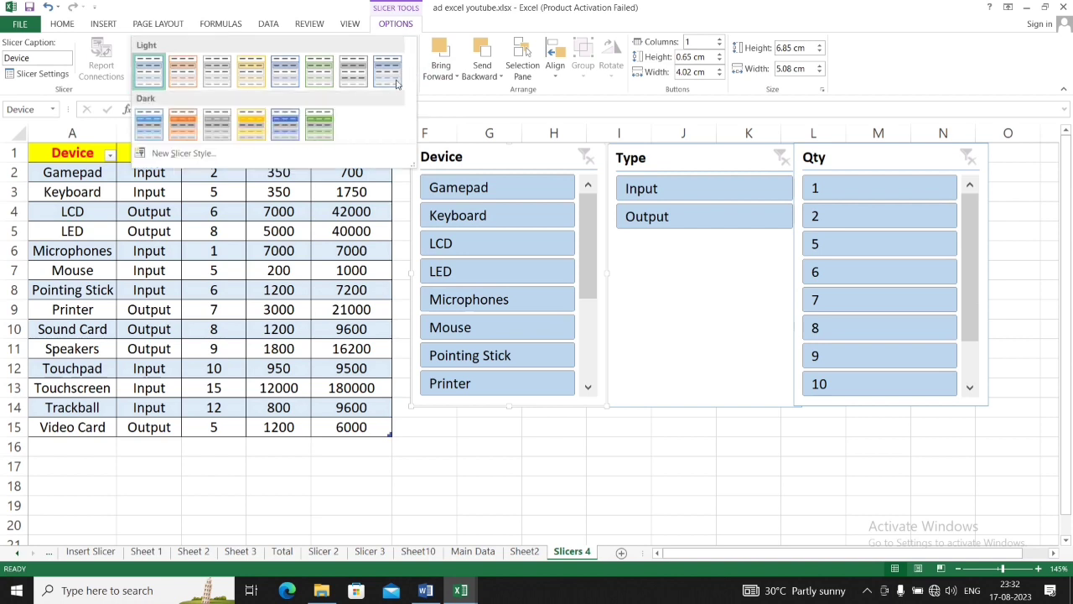
click(319, 124)
click(669, 160)
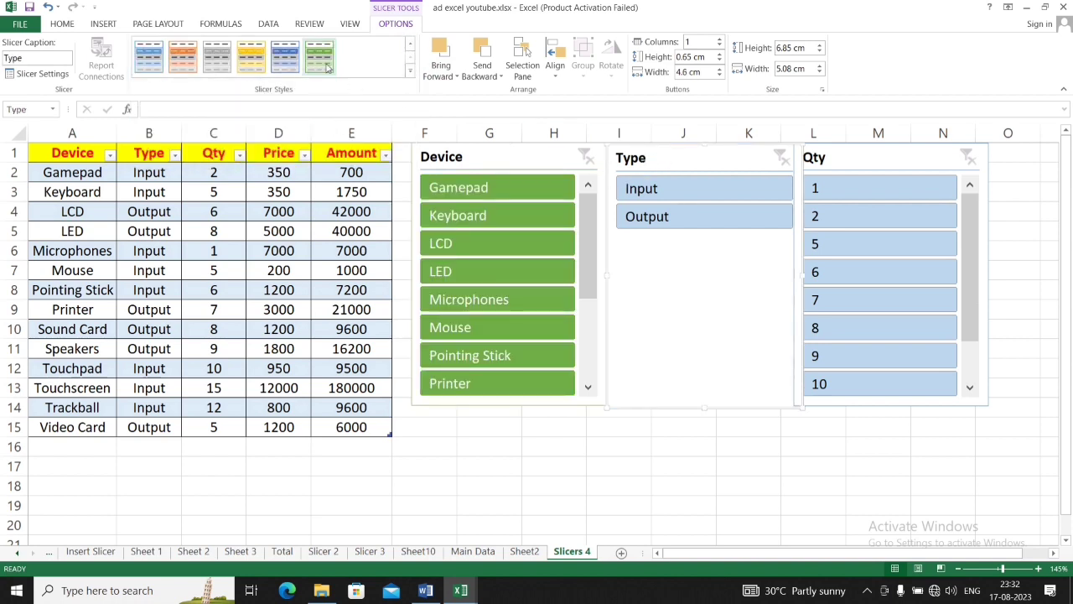
click(285, 57)
click(899, 162)
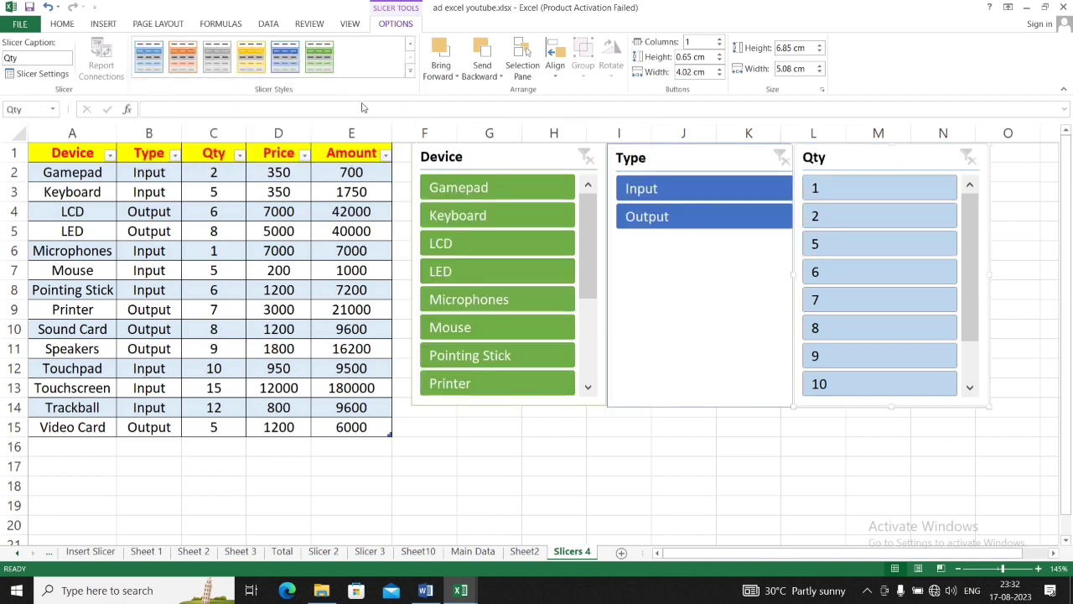
click(183, 56)
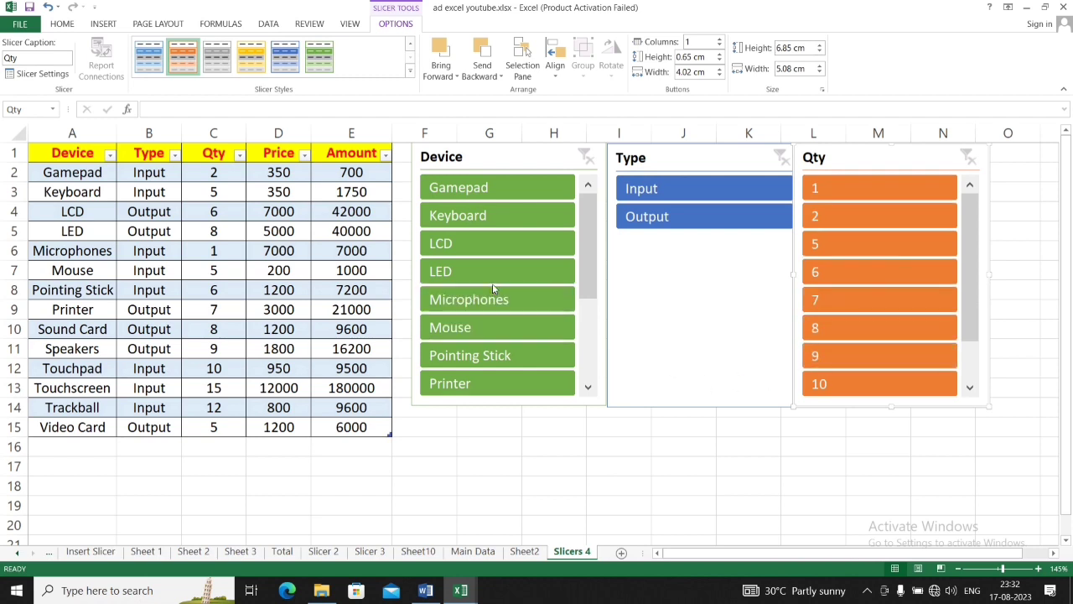
click(516, 188)
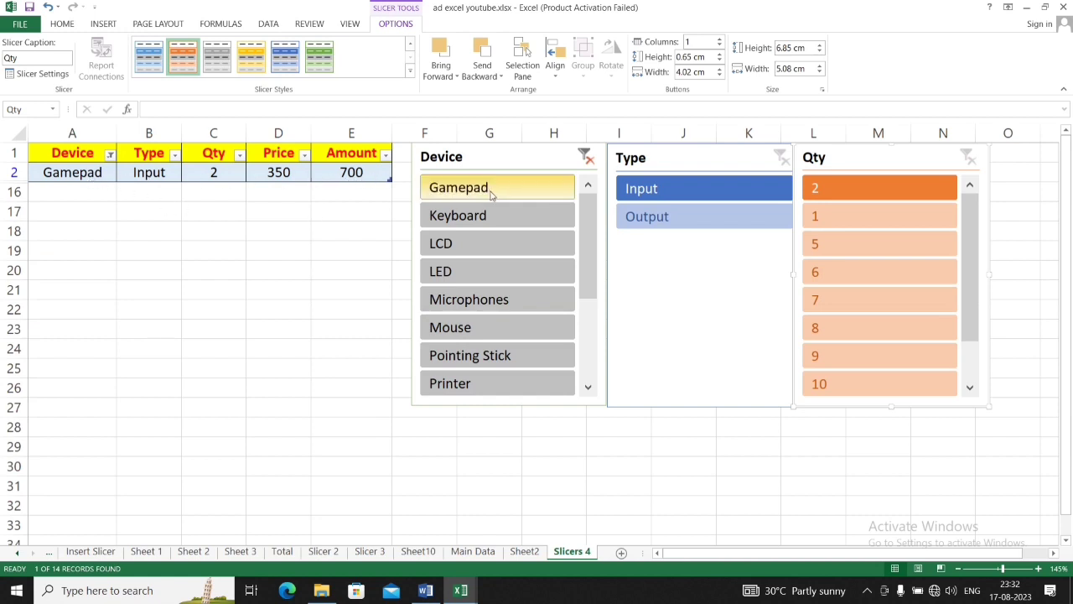
Filter to Keyboard, clear the Device filter, then switch the Type filter between Input and Output
click(486, 217)
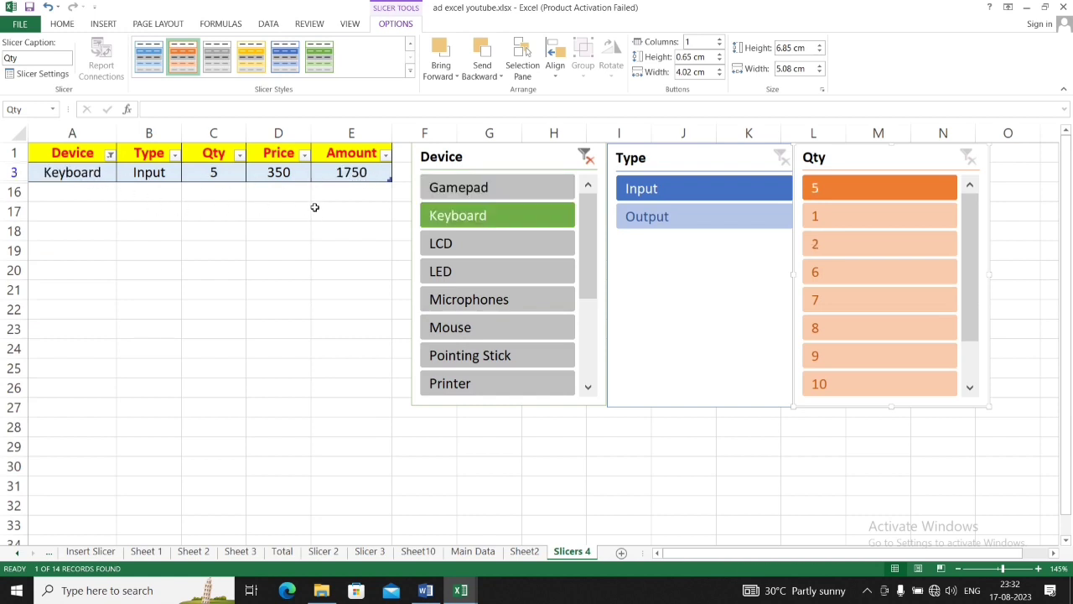
click(585, 157)
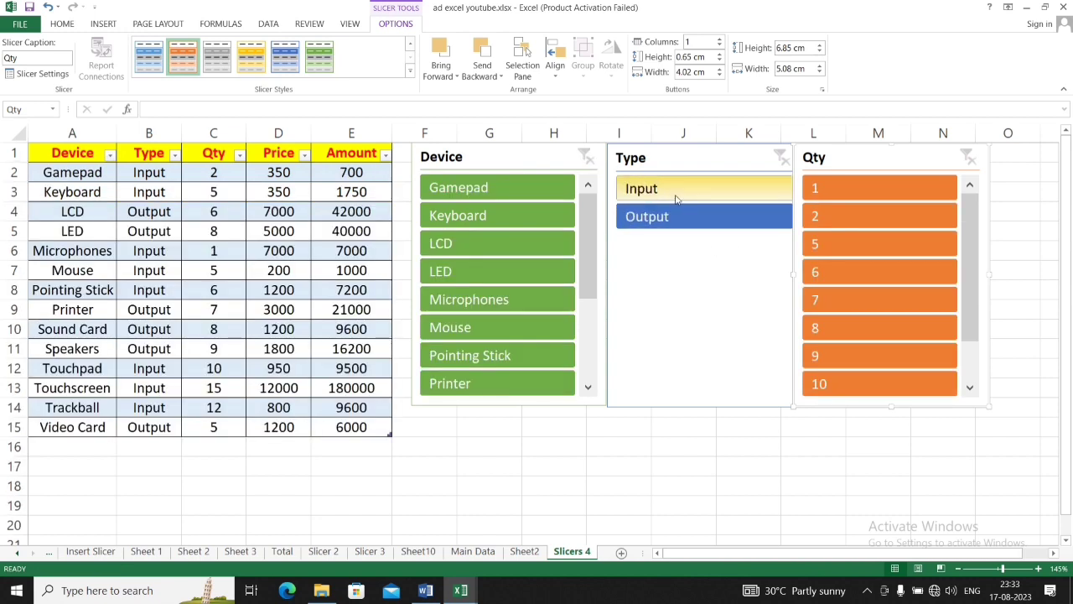
click(682, 200)
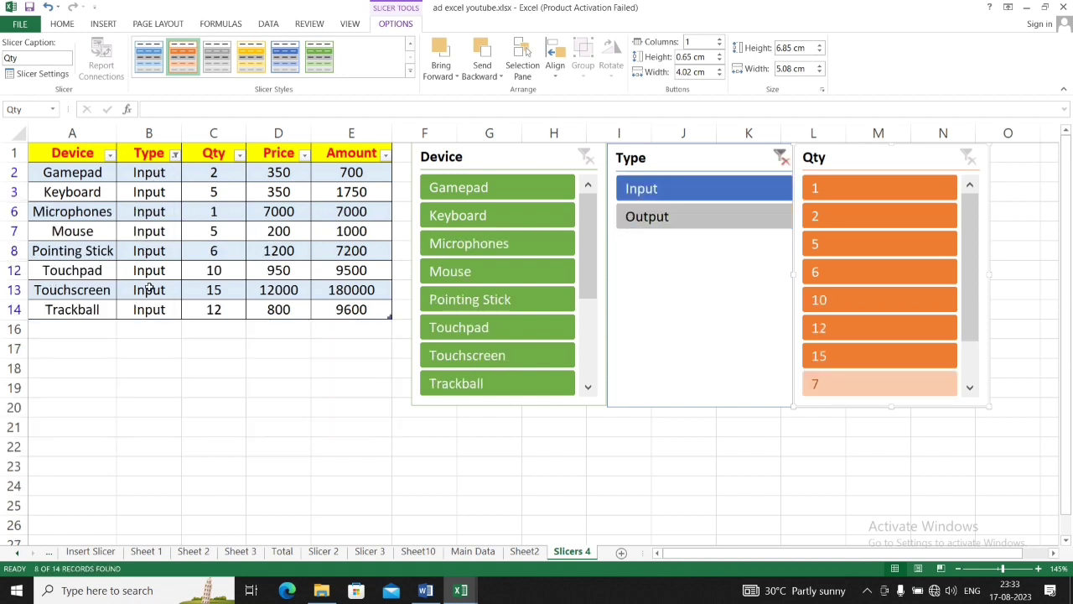
click(681, 218)
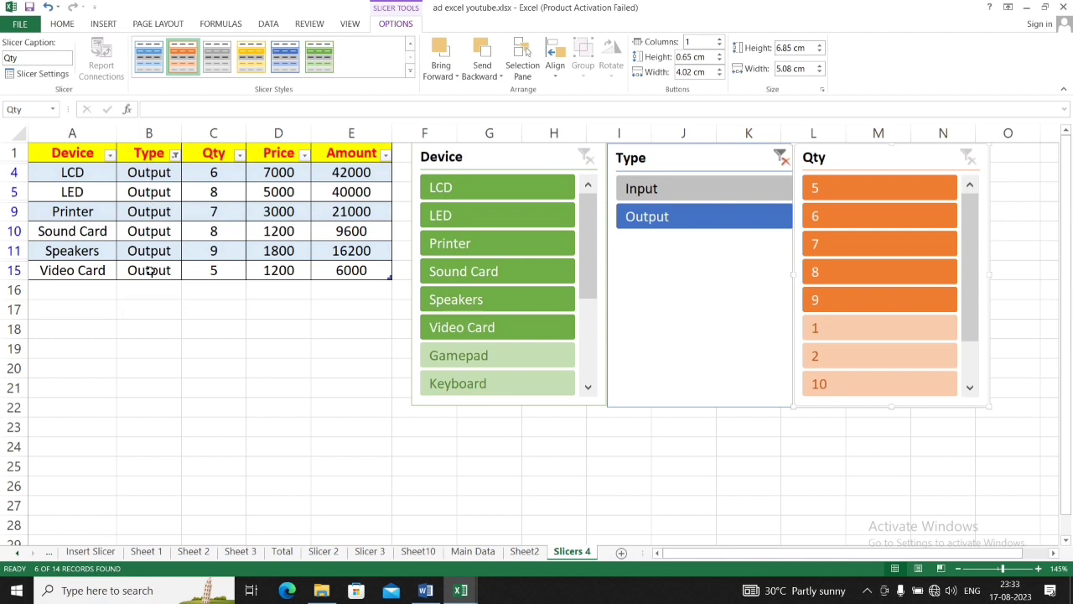
click(678, 194)
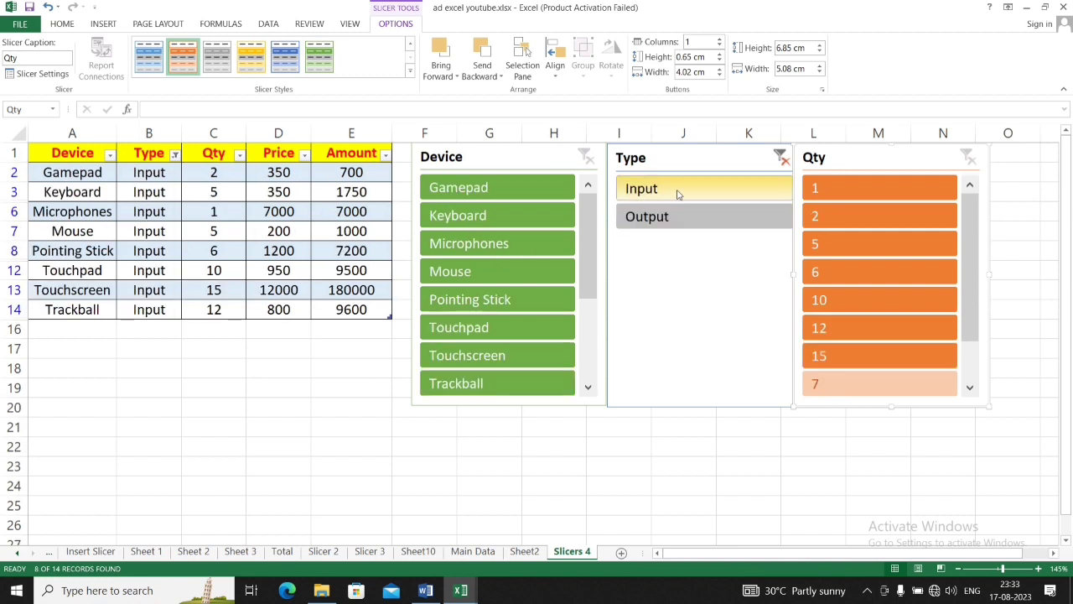
Show only Microphones, then Printer under Output, and clear the Device filter
click(489, 247)
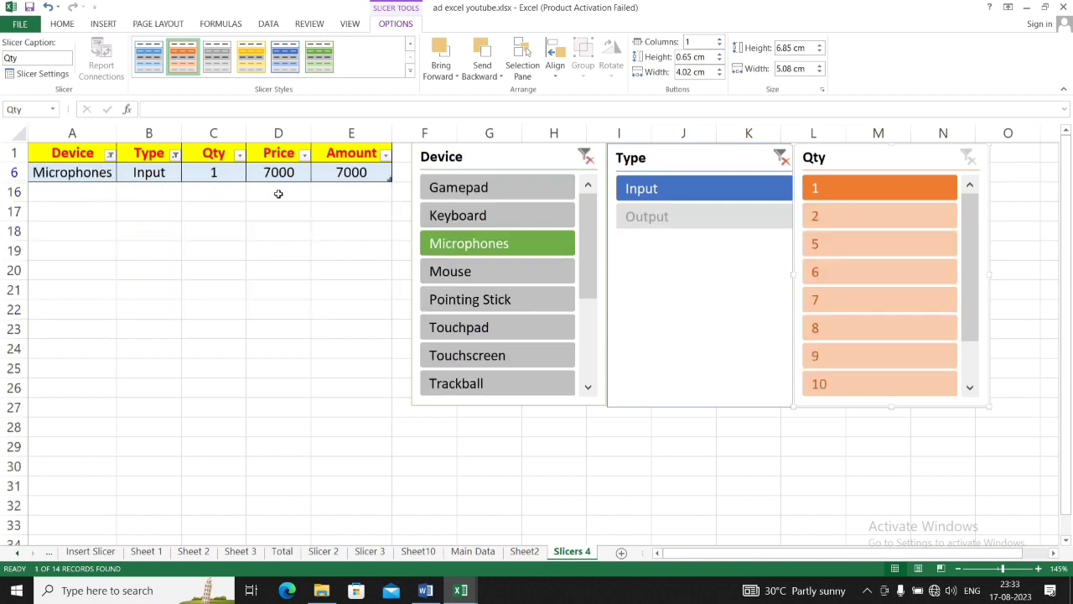
click(684, 220)
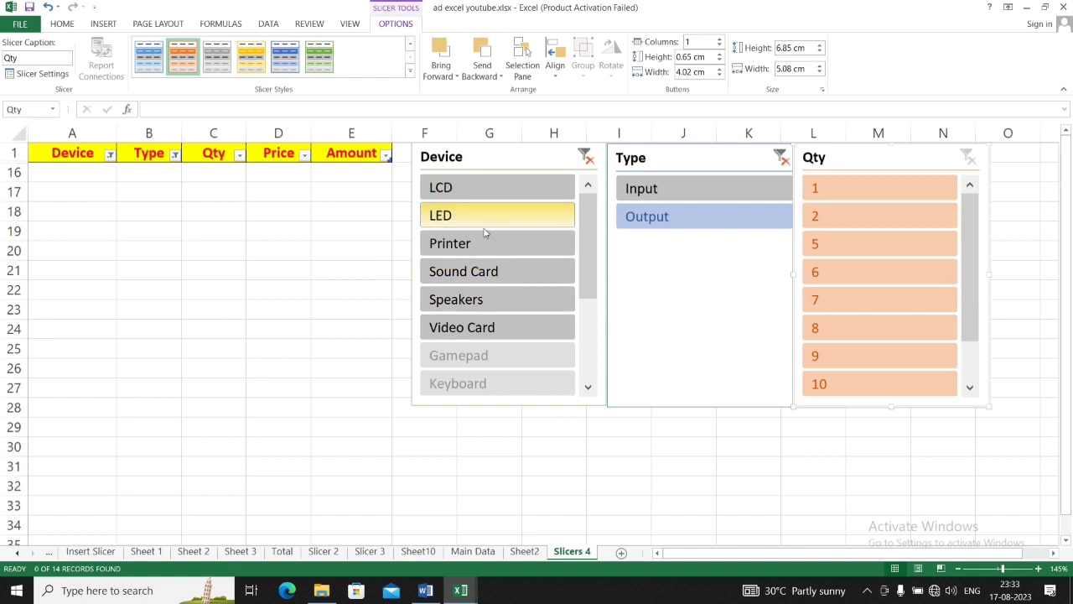
click(478, 248)
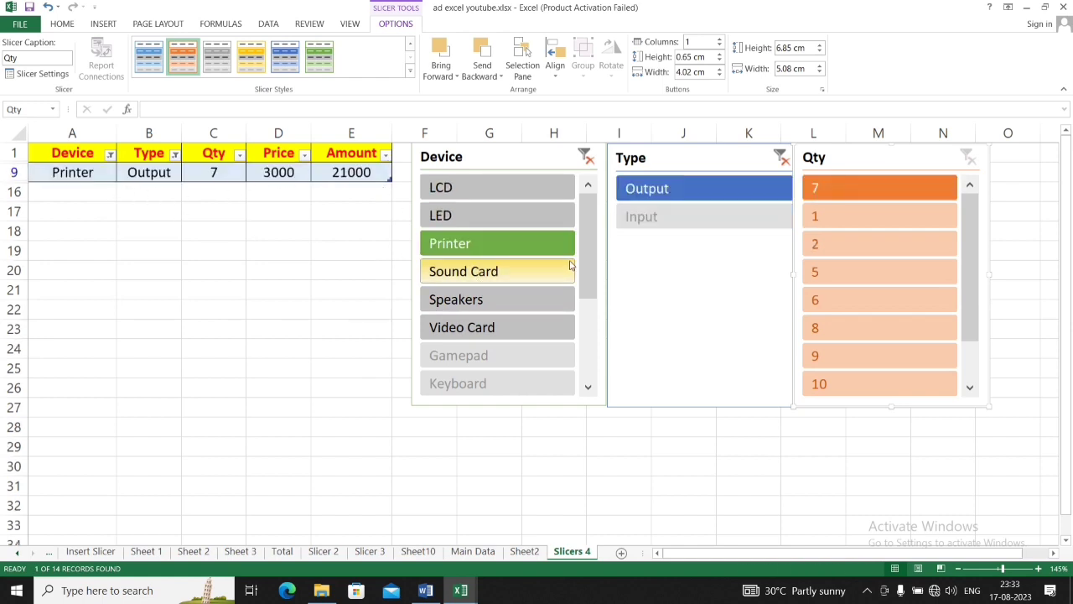
click(584, 158)
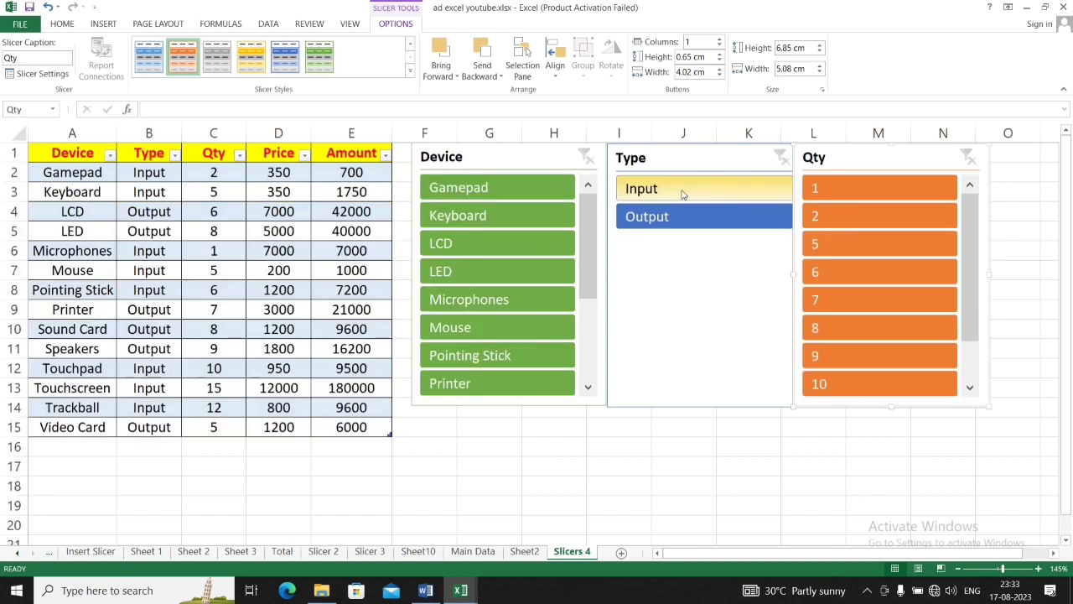
Filter Input devices by quantities 5 and 6, then clear the Qty and Type filters
click(684, 191)
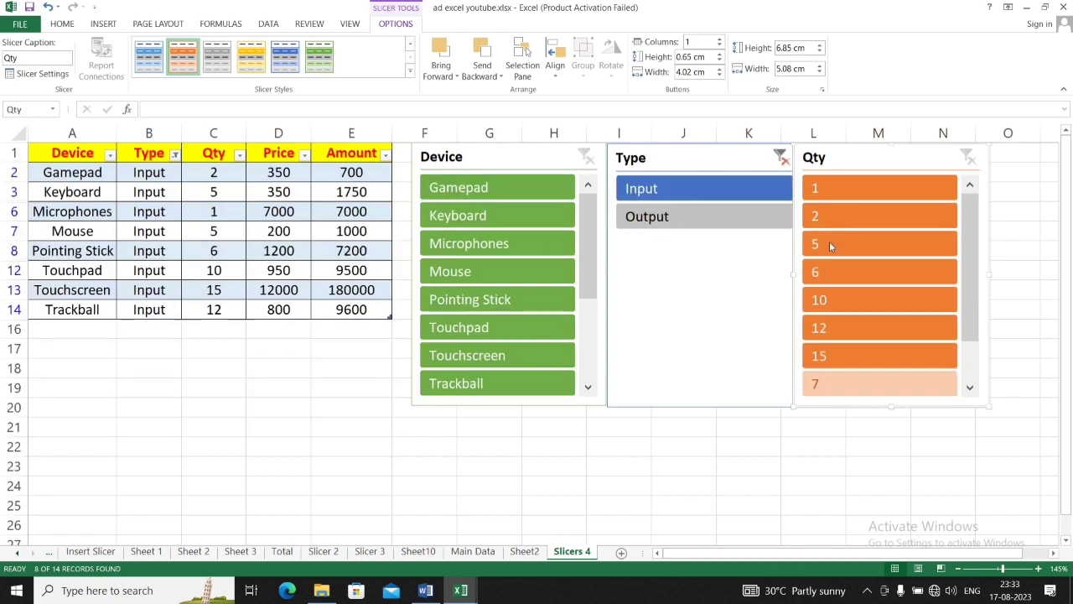
click(862, 246)
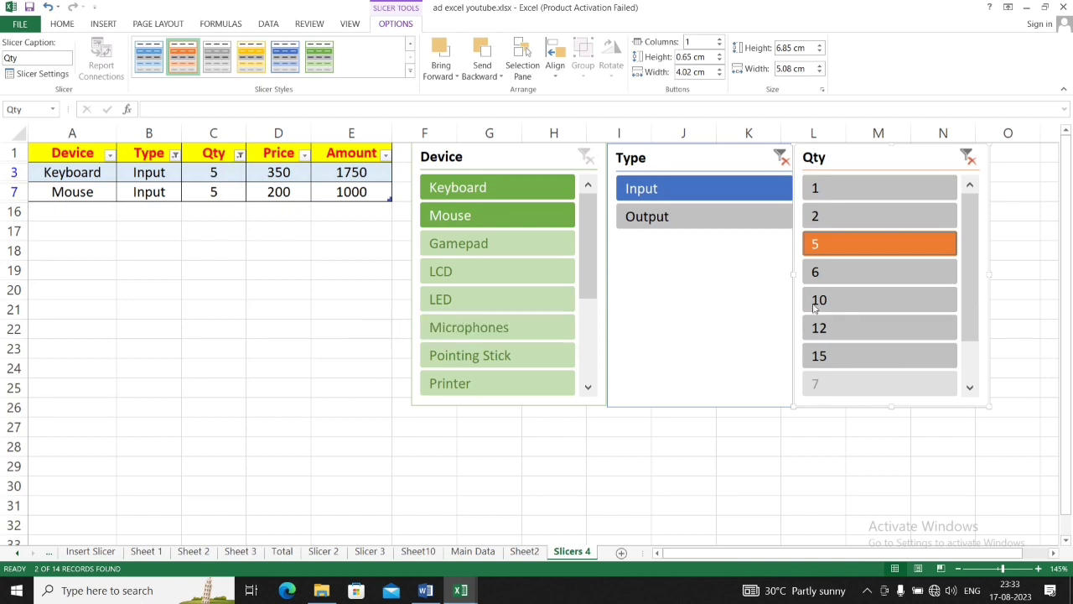
click(845, 275)
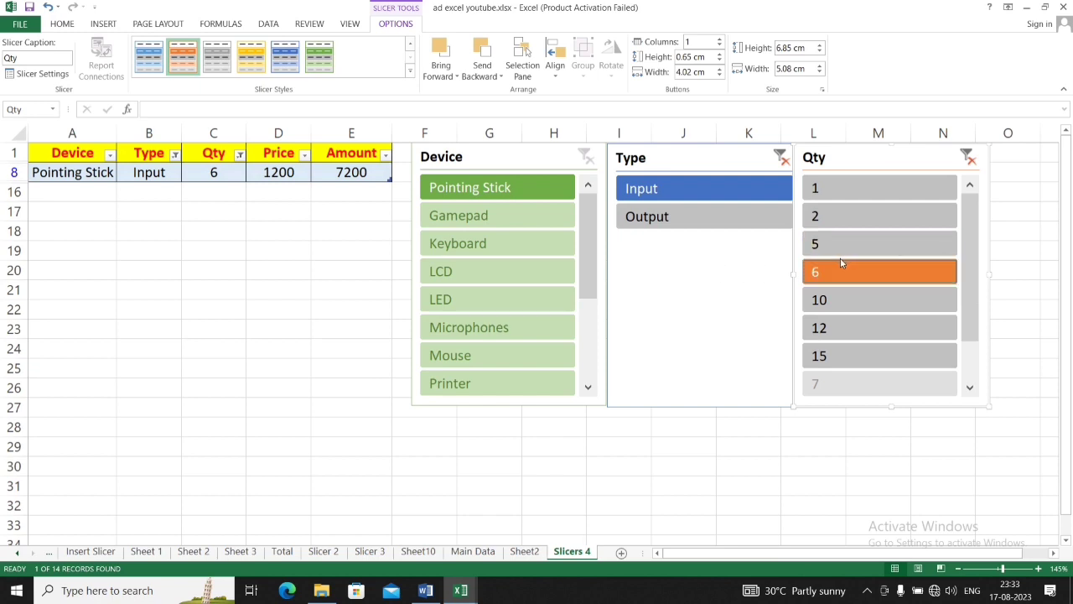
ctrl+click(838, 244)
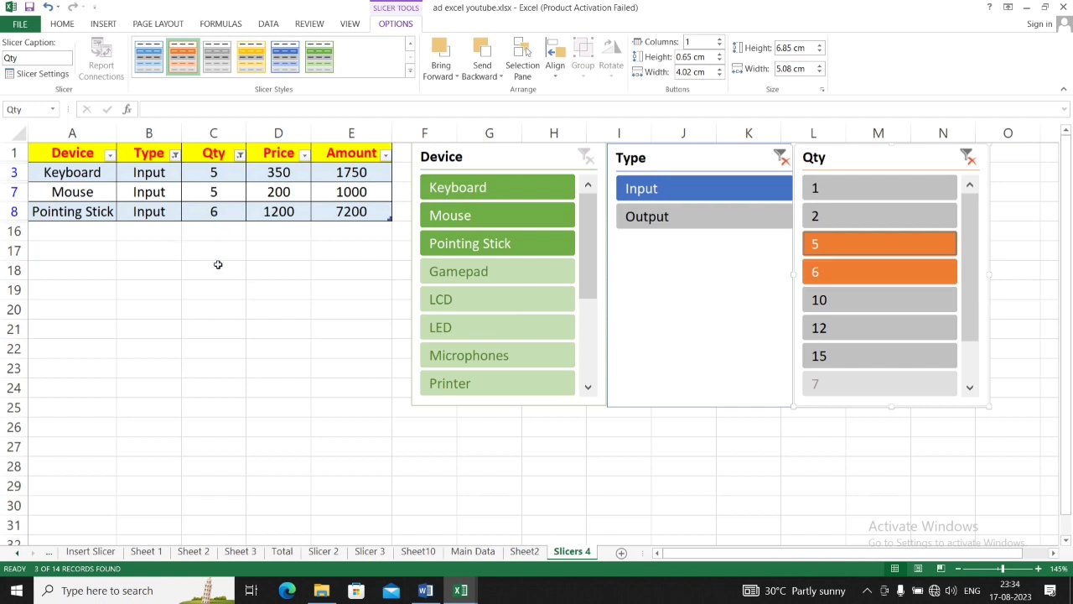
click(968, 158)
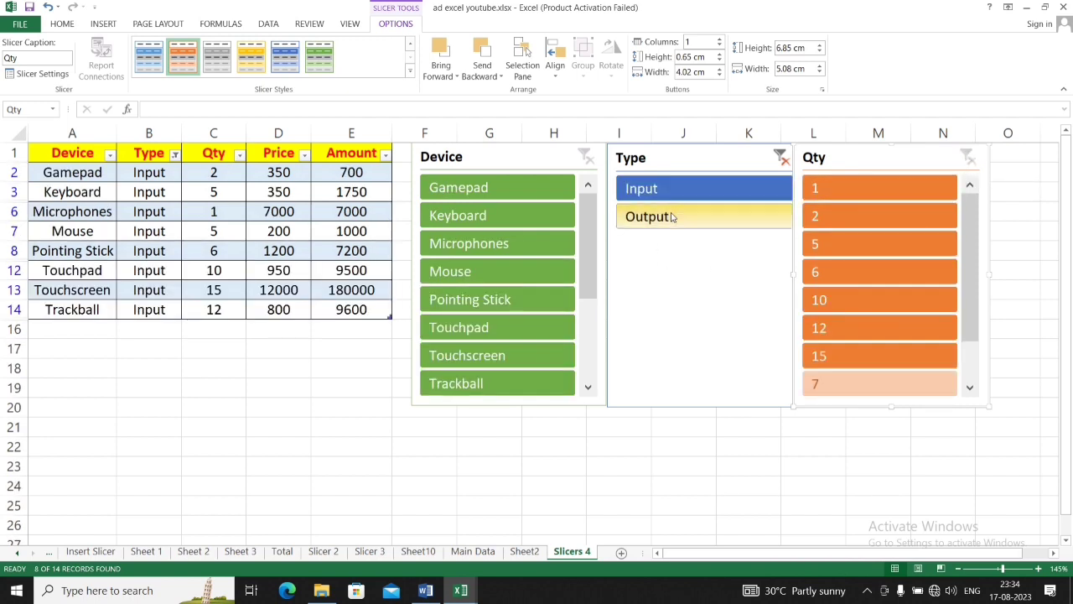
click(780, 158)
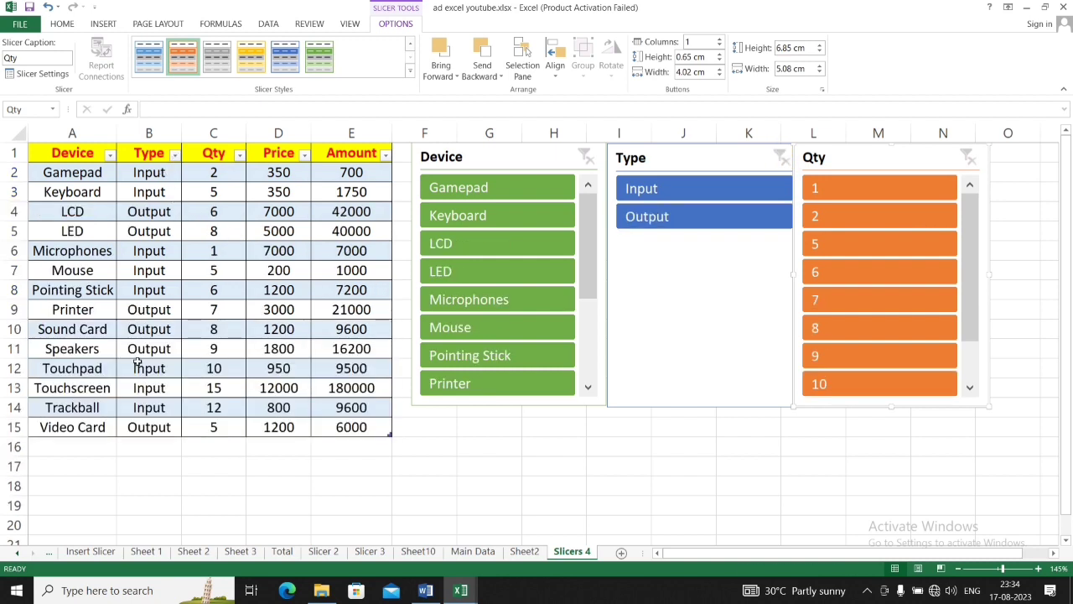
Filter to Input type and multi-select Gamepad, Microphones and Touchpad devices
click(666, 192)
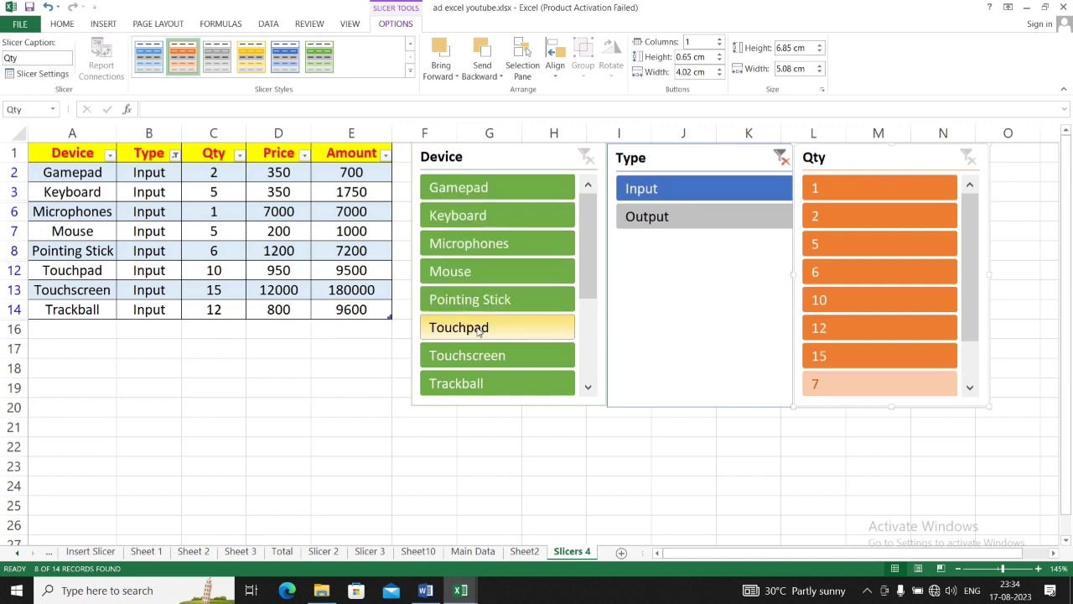
click(499, 195)
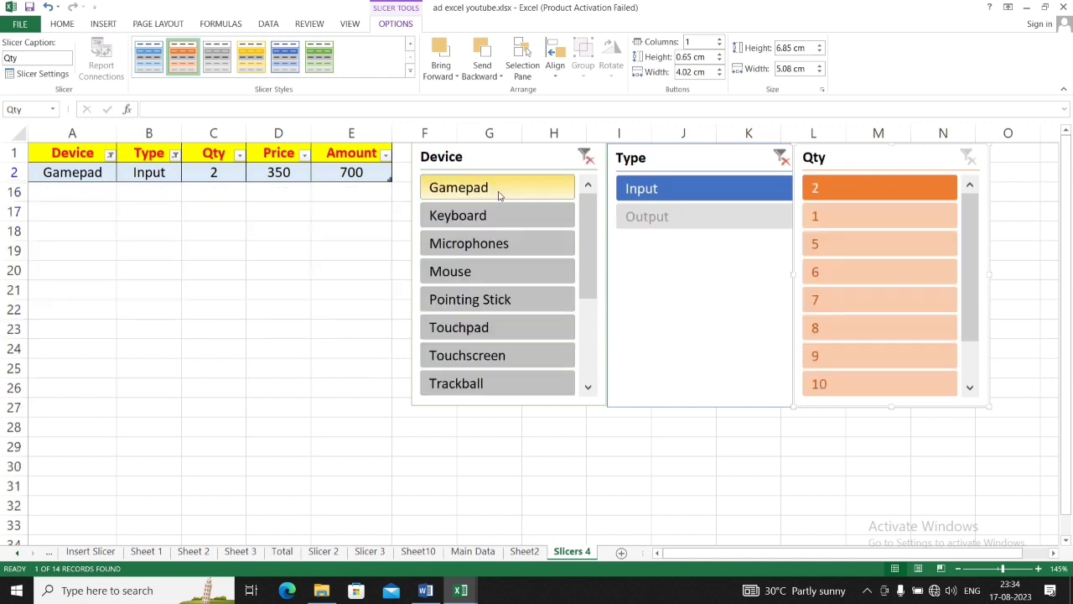
ctrl+click(503, 246)
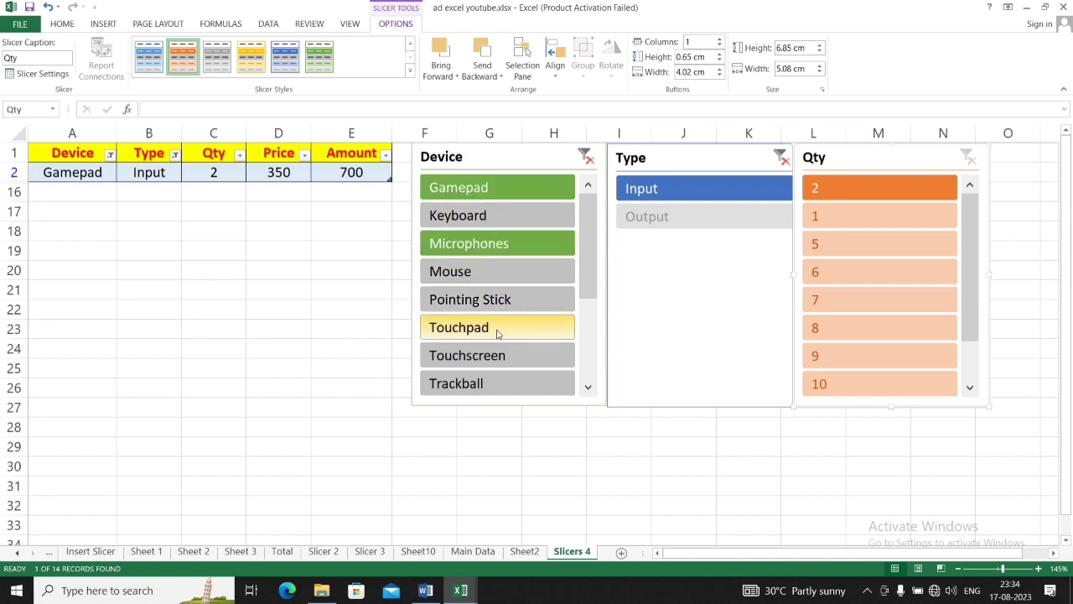
ctrl+click(497, 332)
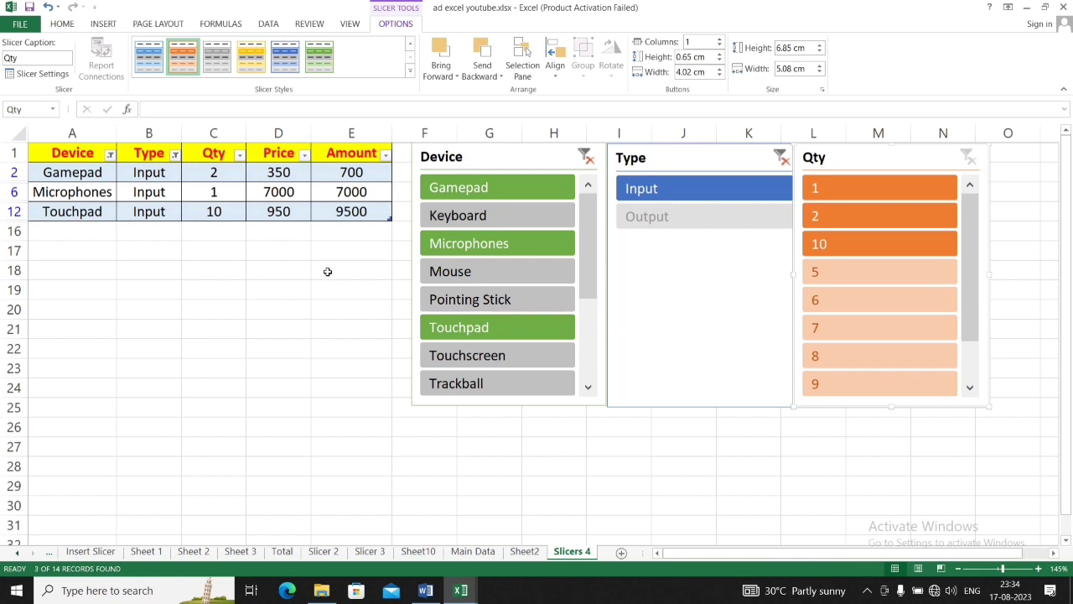
Try Qty filters 2, 10 and 1, then clear the Device, Type and Qty filters
click(828, 220)
click(847, 243)
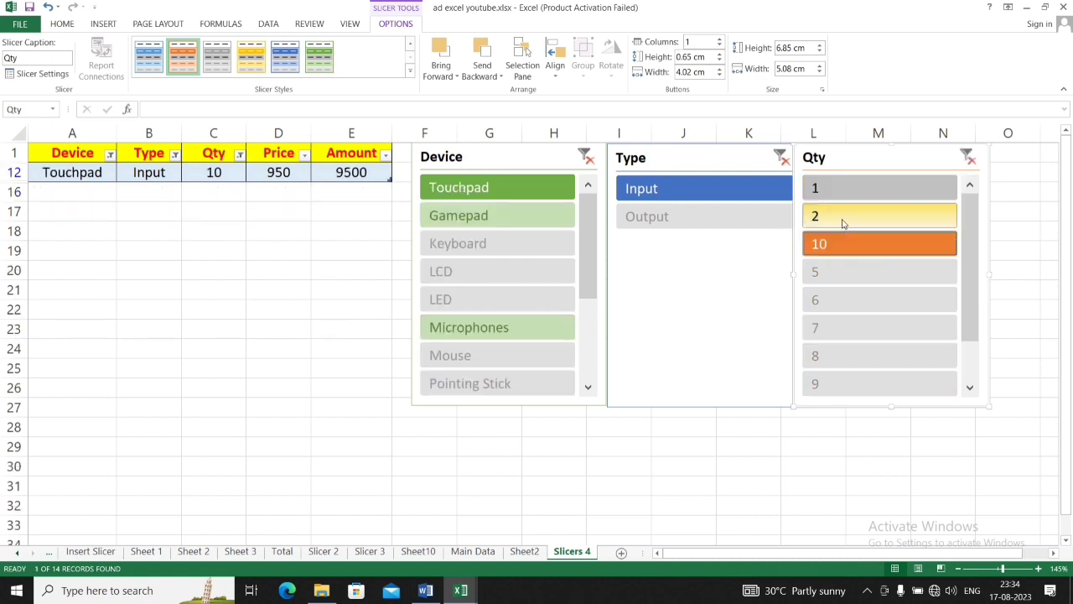
click(842, 218)
click(839, 188)
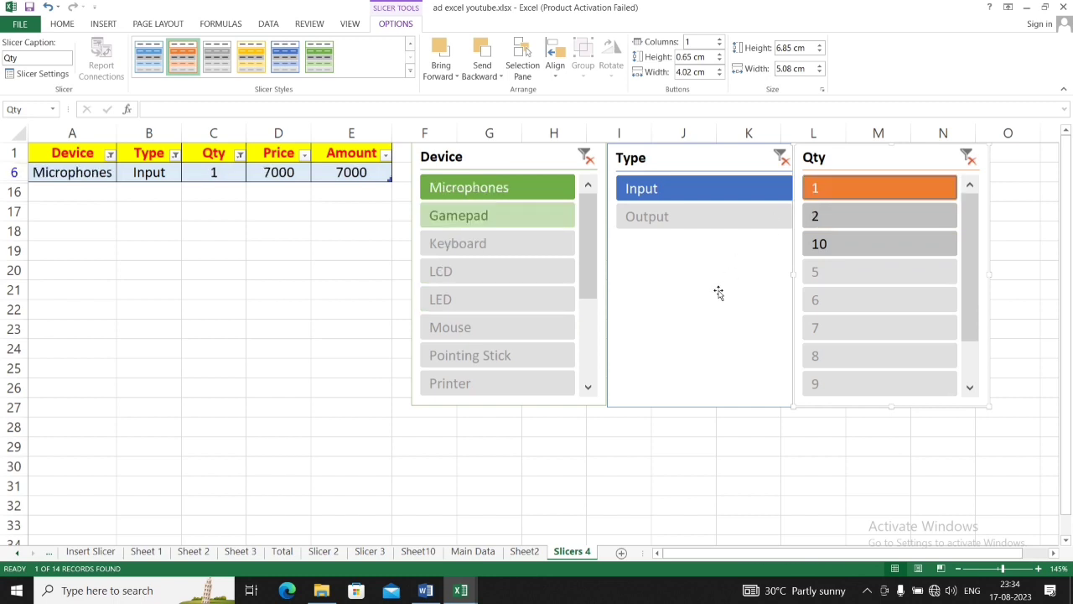
click(586, 157)
click(780, 157)
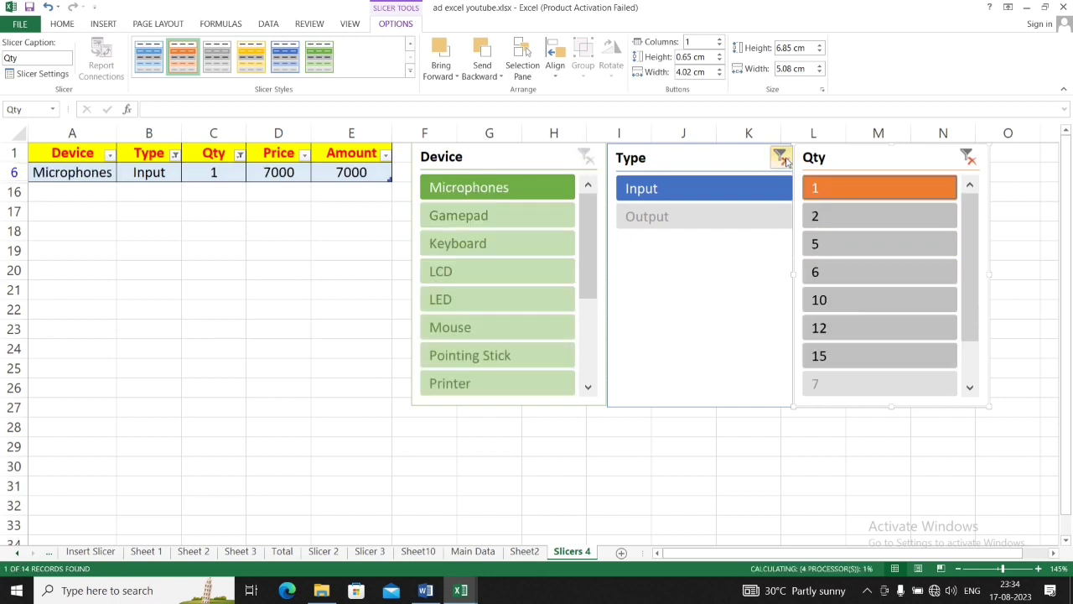
click(968, 157)
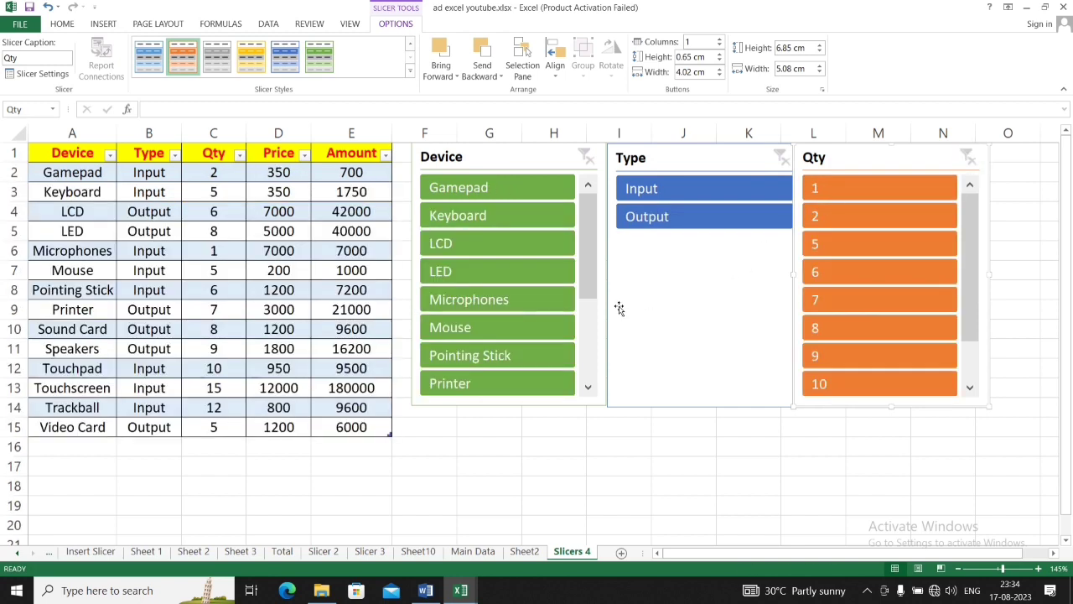
Filter to Input, select cell C17, then clear the Type filter again
click(698, 189)
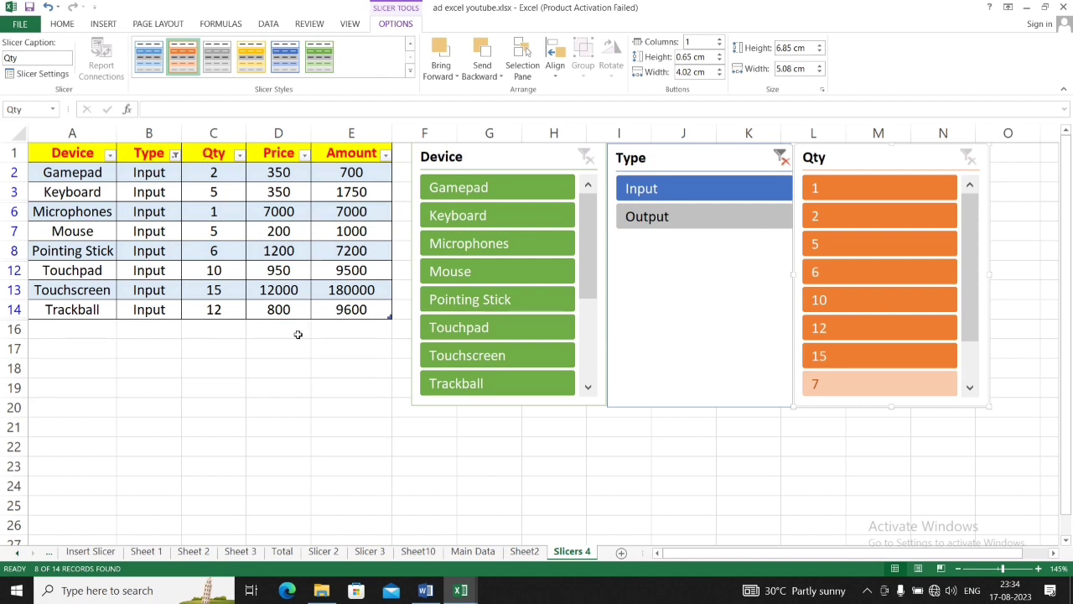
click(218, 348)
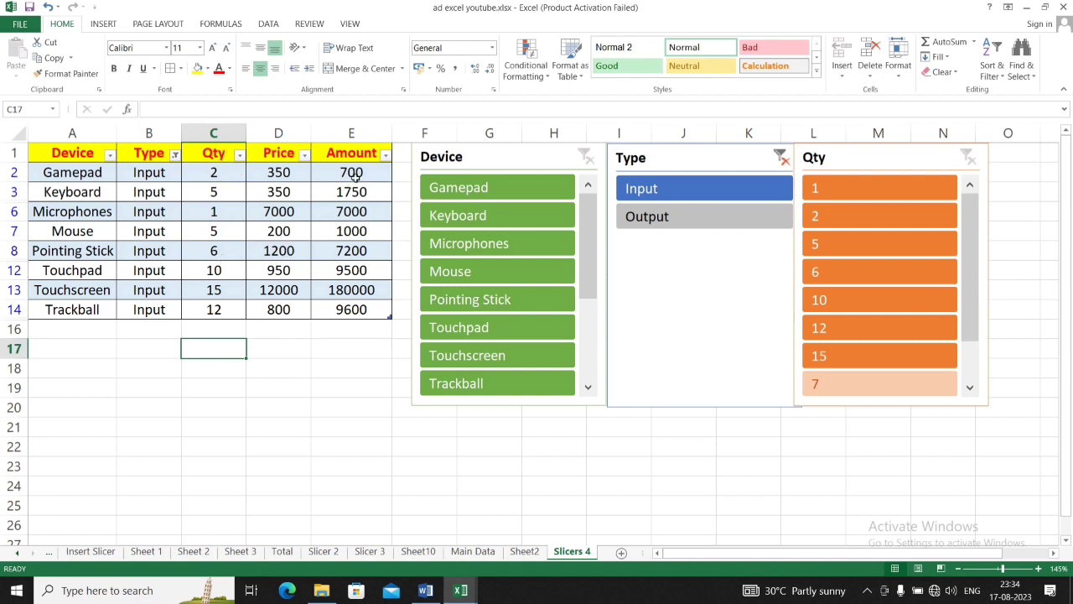
click(782, 158)
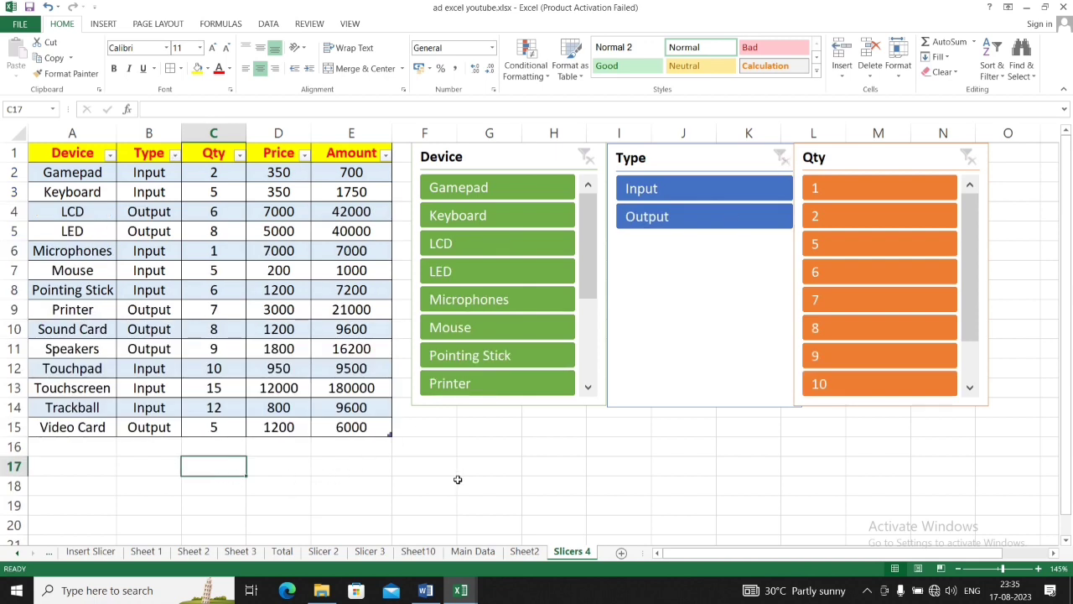
Enter =SUBTOTAL(9,Table5[Qty]) in C17 so the Qty total reads 99
text(=su)
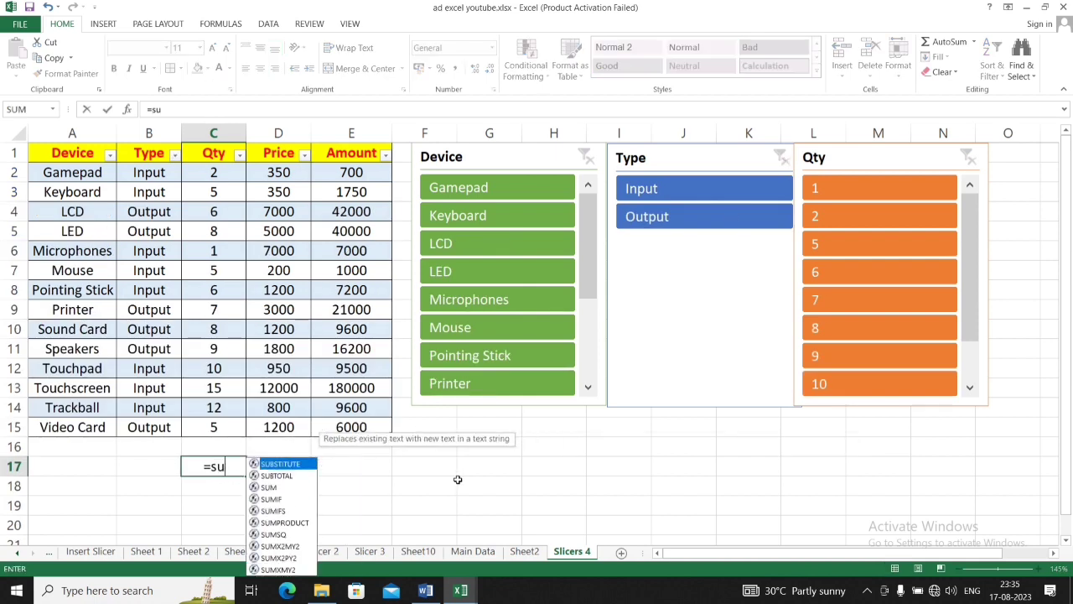
text(b)
key(Down)
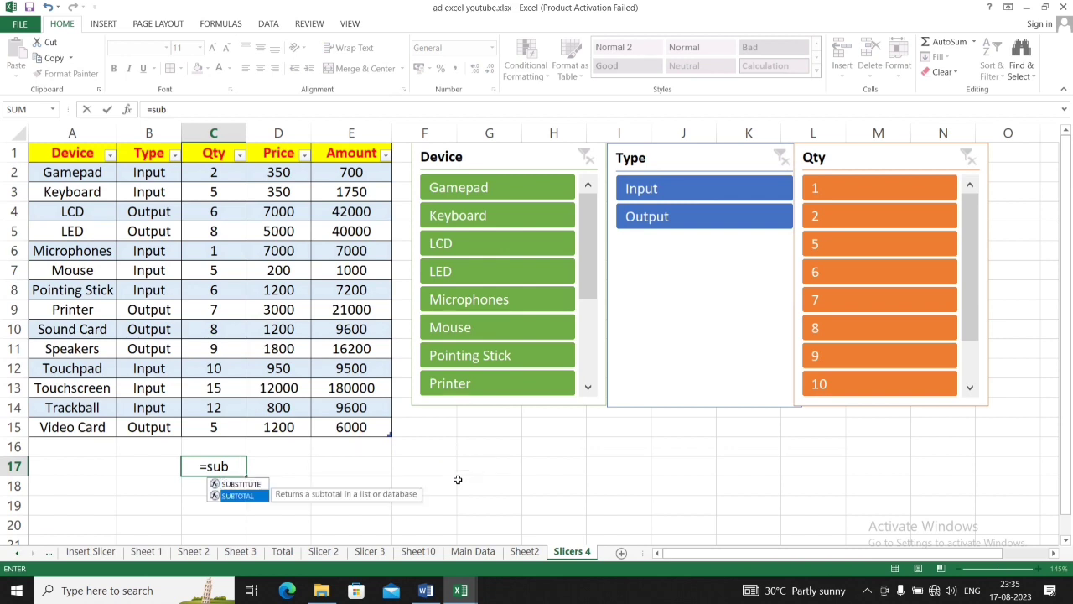
key(Tab)
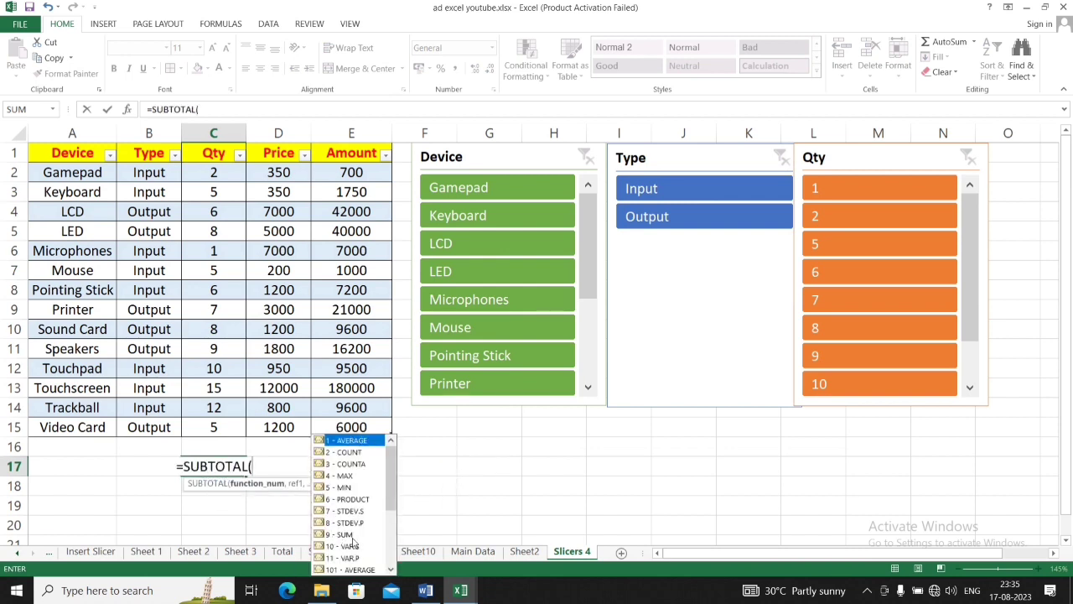
text(9,)
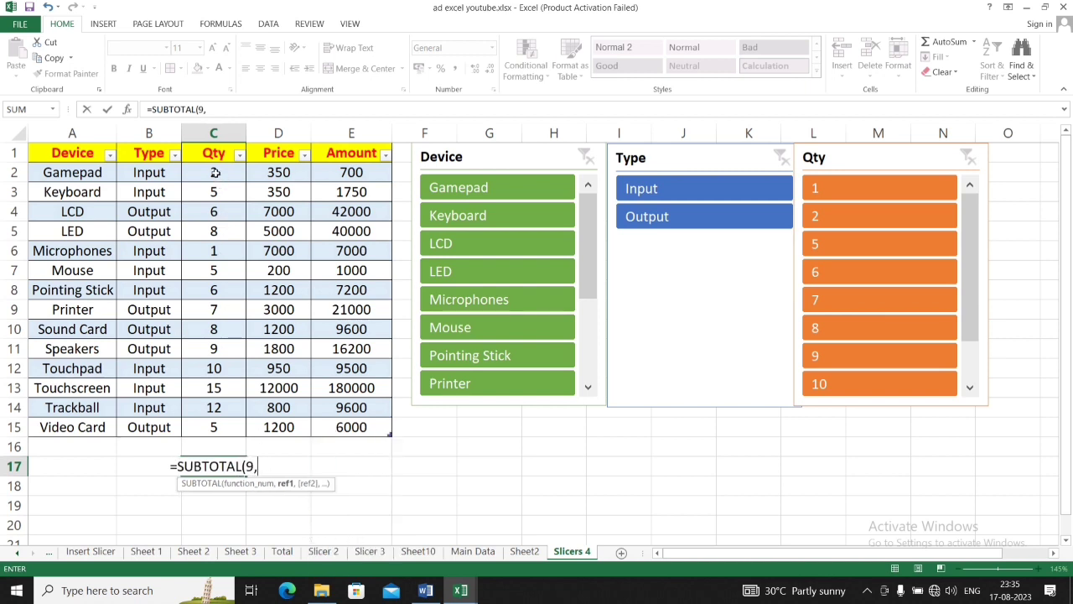
drag(216, 172, 214, 428)
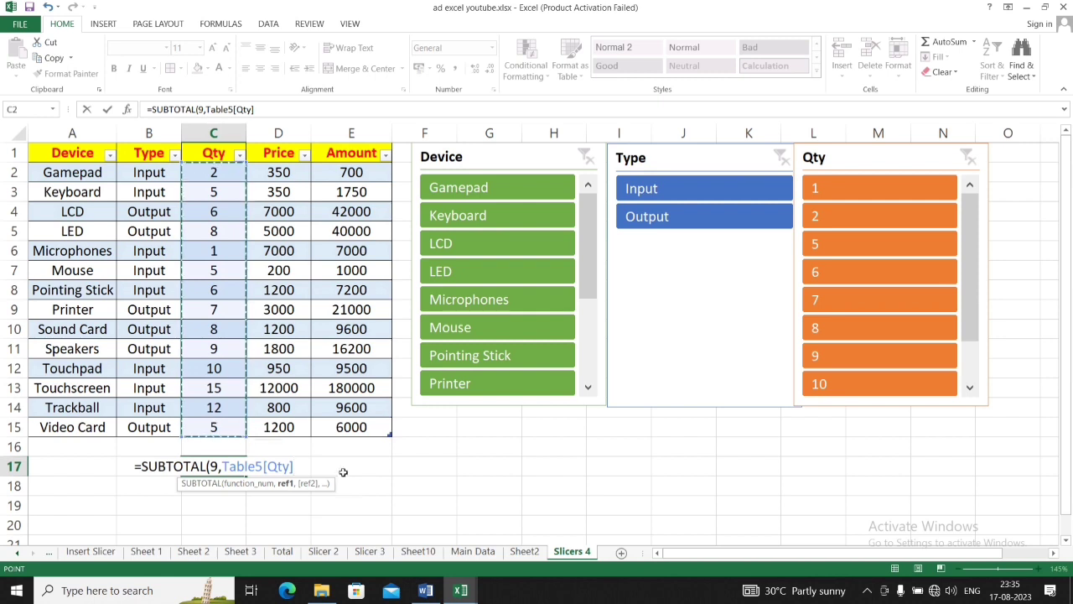
text())
key(Return)
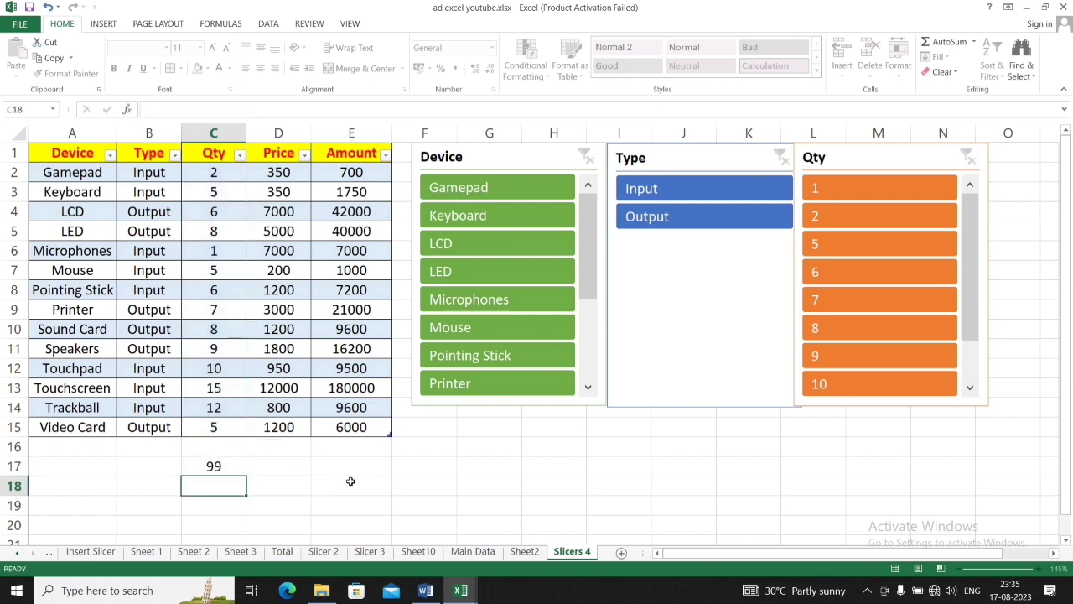
click(280, 469)
Enter a SUBTOTAL(9,…) of the Price column in D17, giving 42050
text(=s)
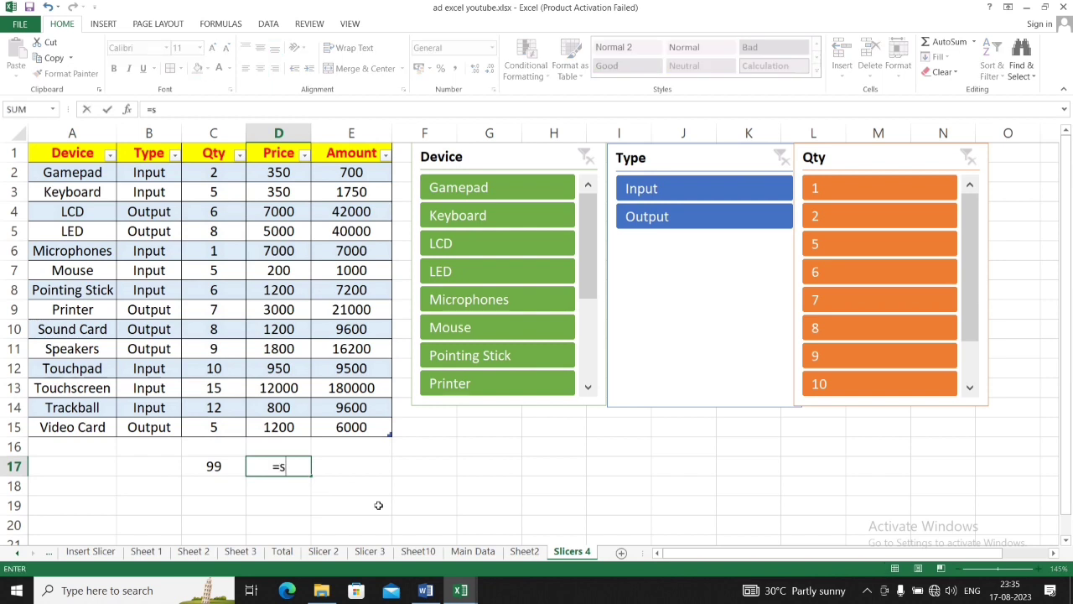
text(ub)
key(Down)
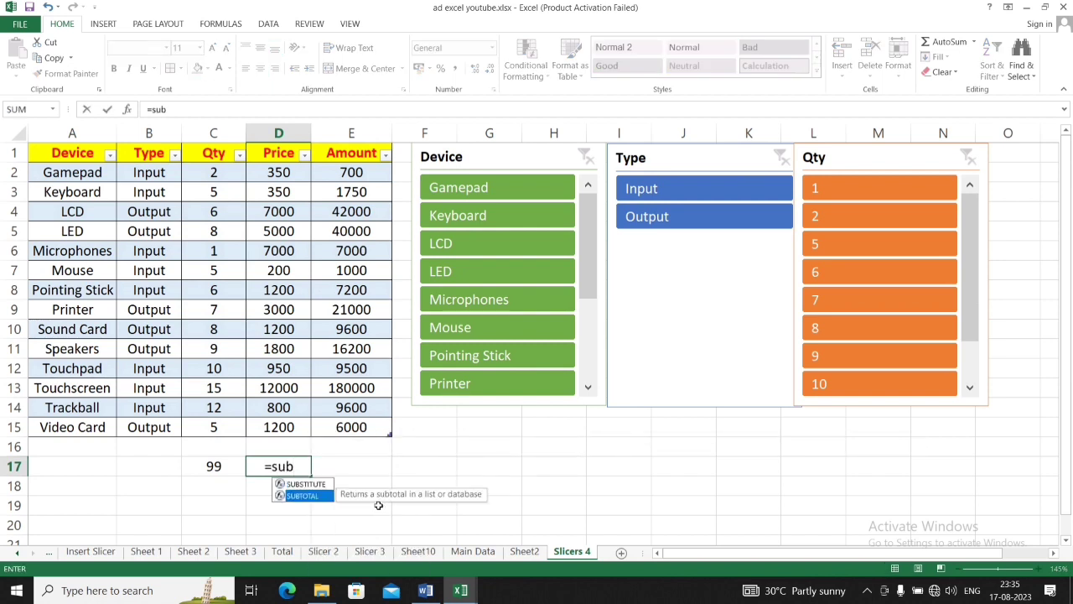
key(Tab)
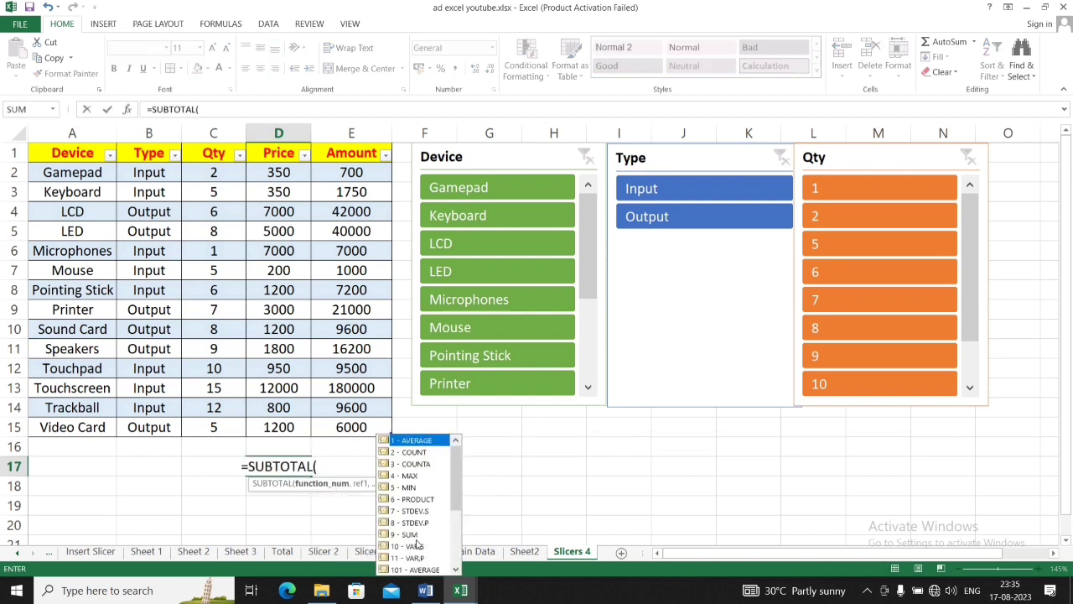
text(9,)
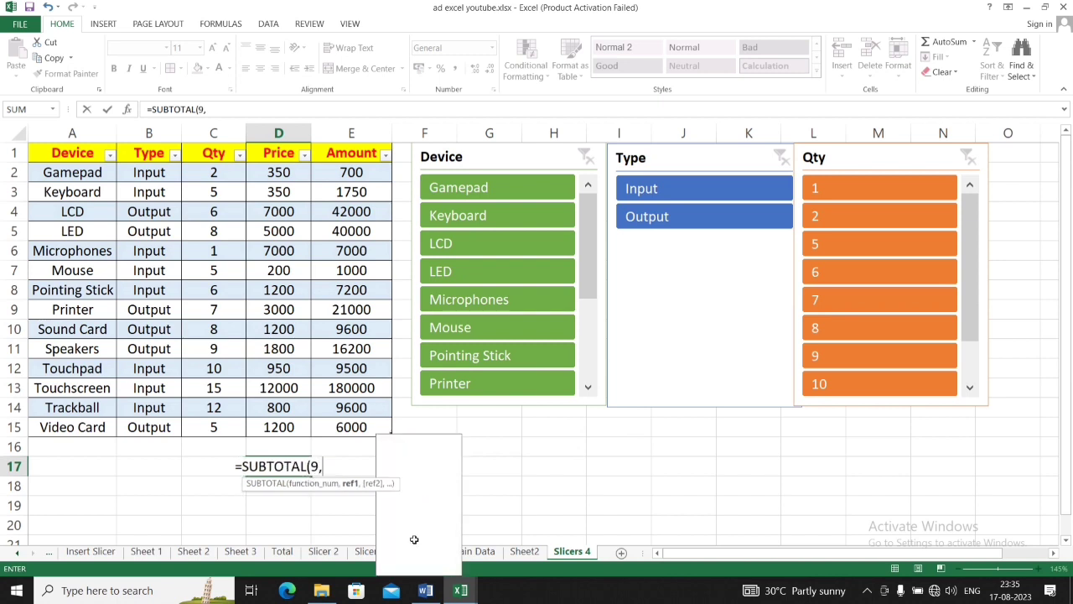
drag(283, 173, 280, 428)
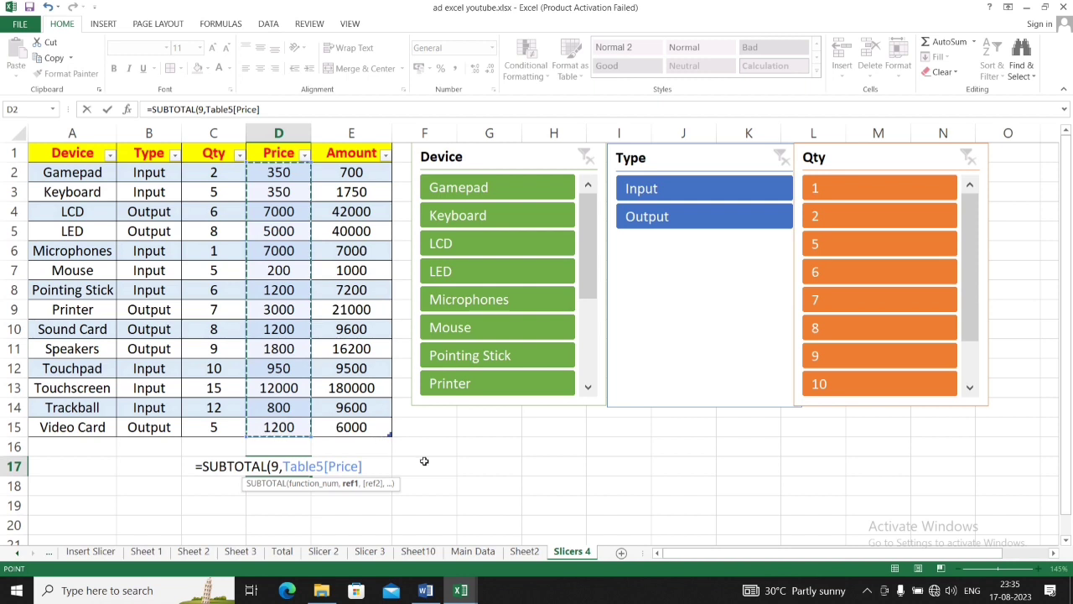
text())
key(Return)
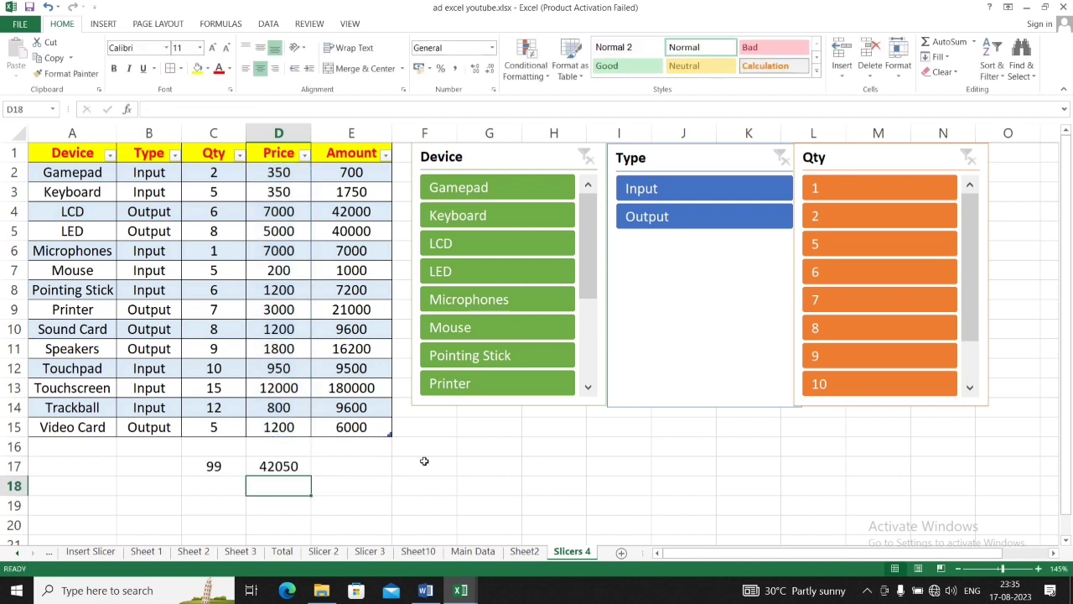
click(351, 467)
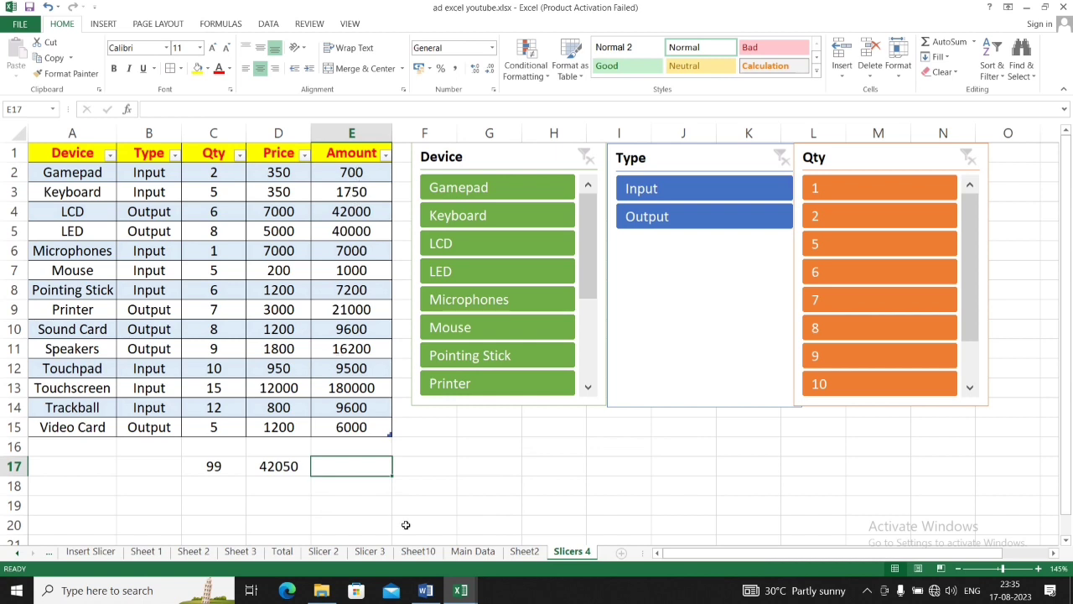
Enter a SUBTOTAL(9,…) of the Amount column in E17, giving 351550
text(=s)
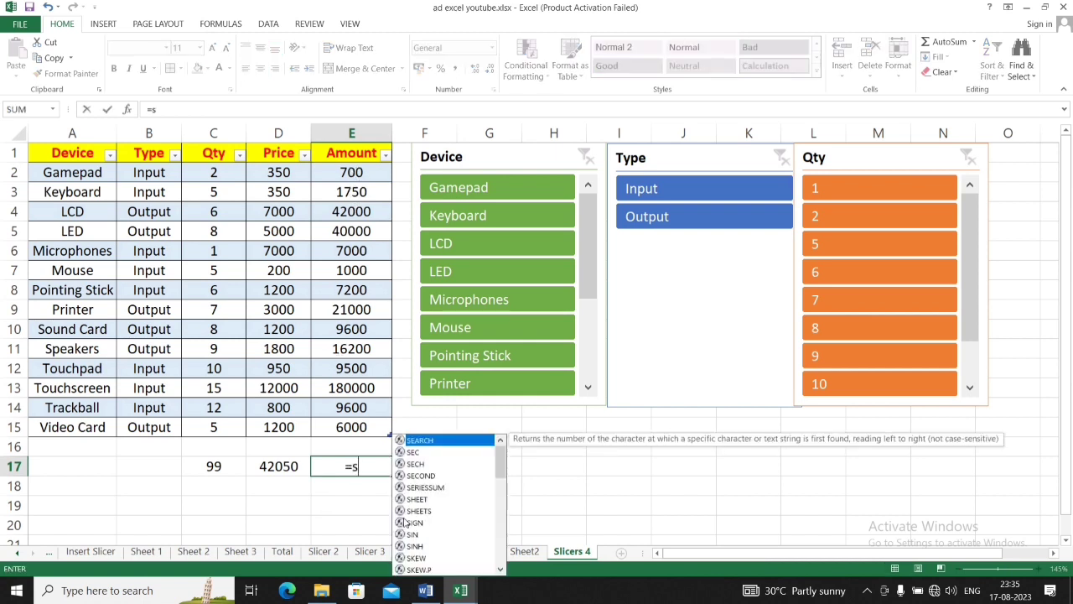
text(ub)
key(Down)
key(Tab)
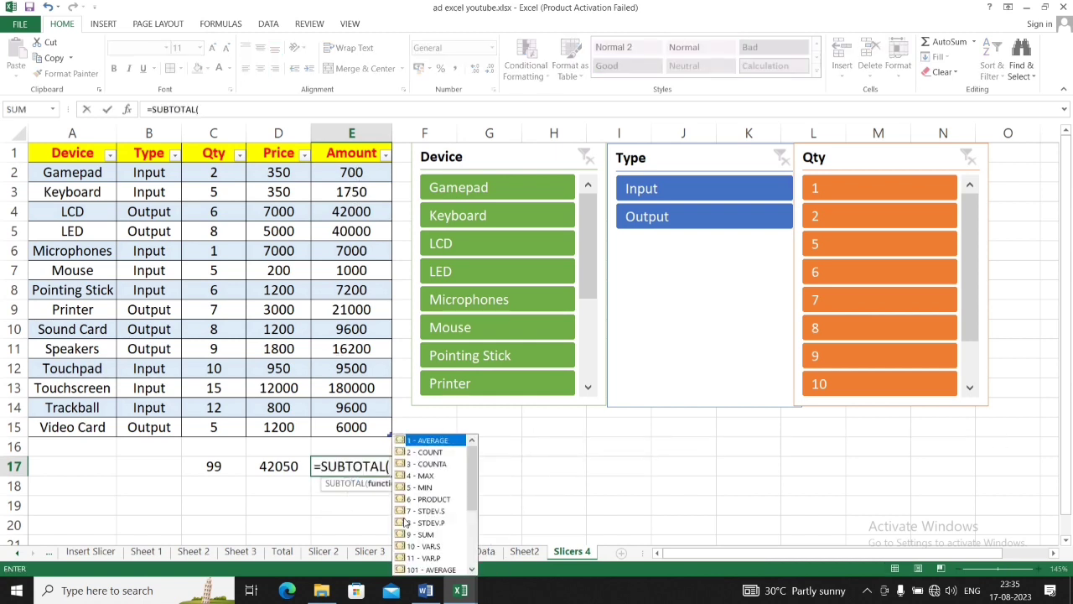
text(9)
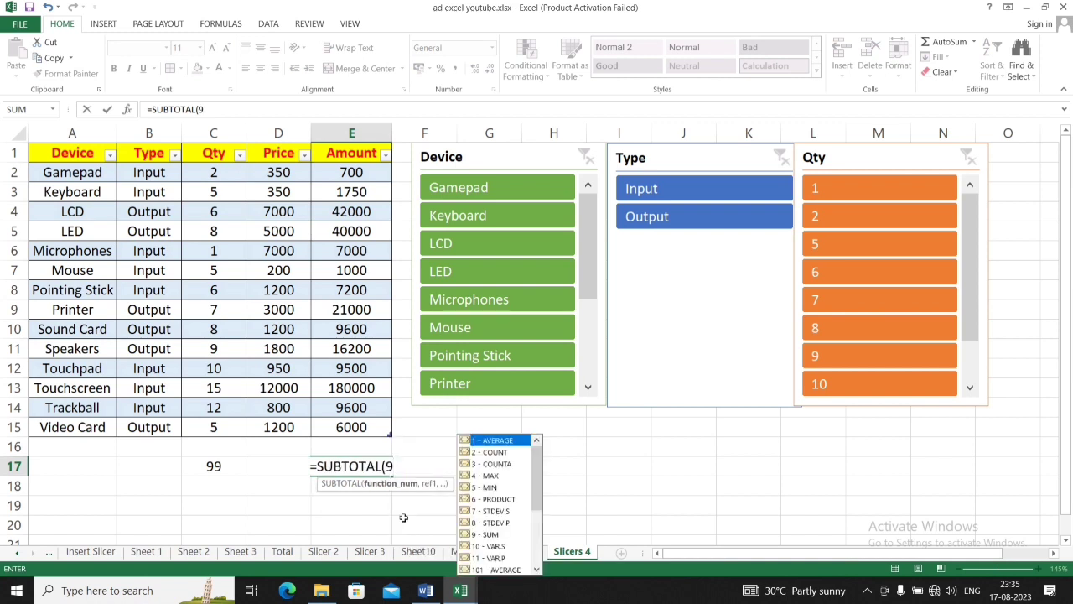
text(,)
drag(354, 175, 357, 427)
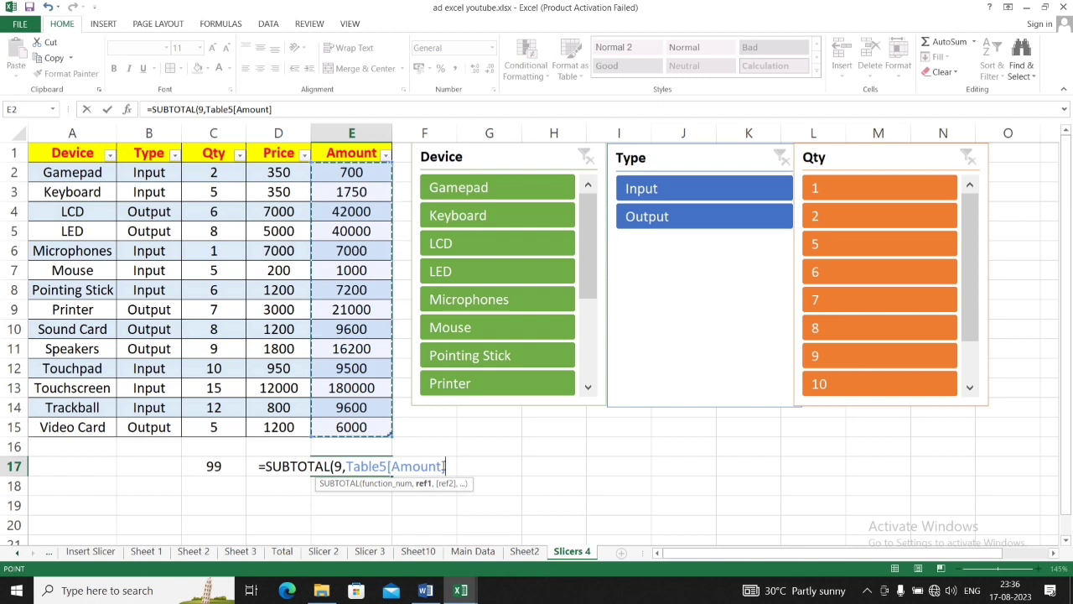
text())
key(Return)
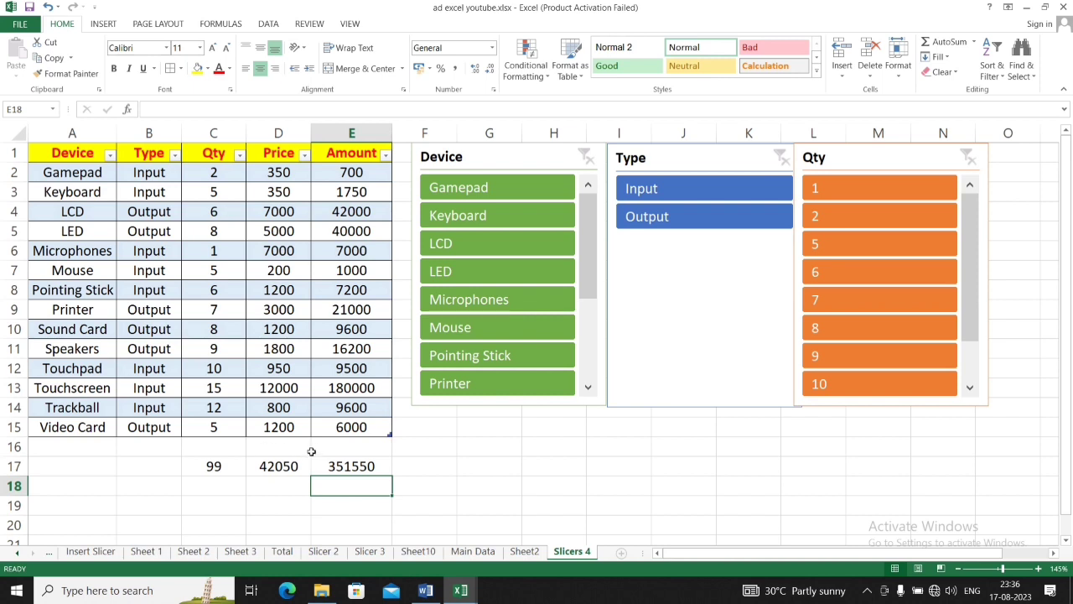
Switch the Type slicer to Output and check visible Qty, Price and Amount sums against row 17
click(696, 191)
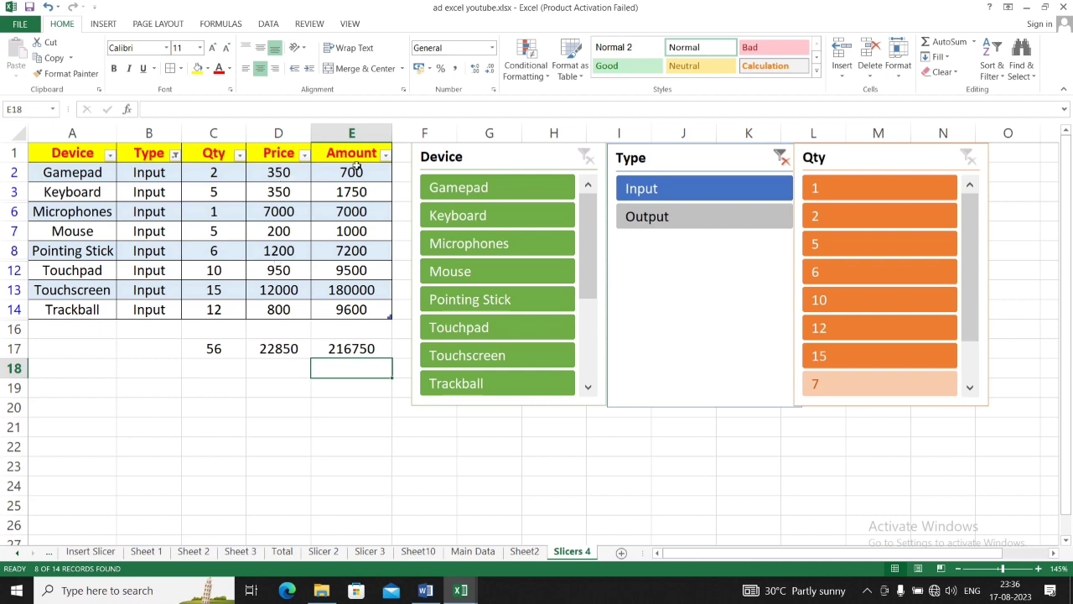
click(710, 223)
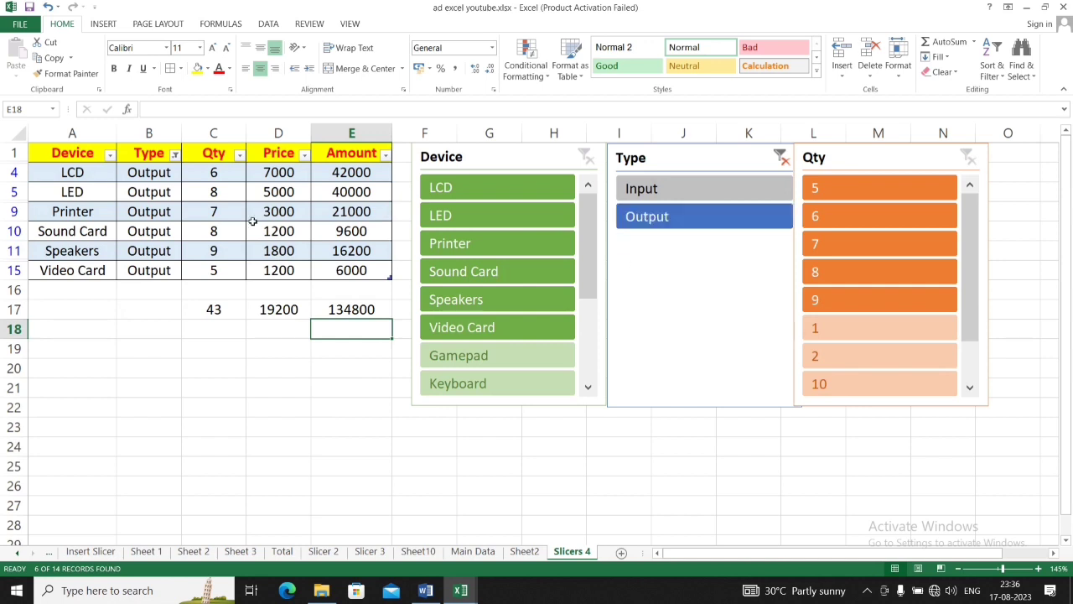
drag(222, 172, 214, 270)
click(214, 309)
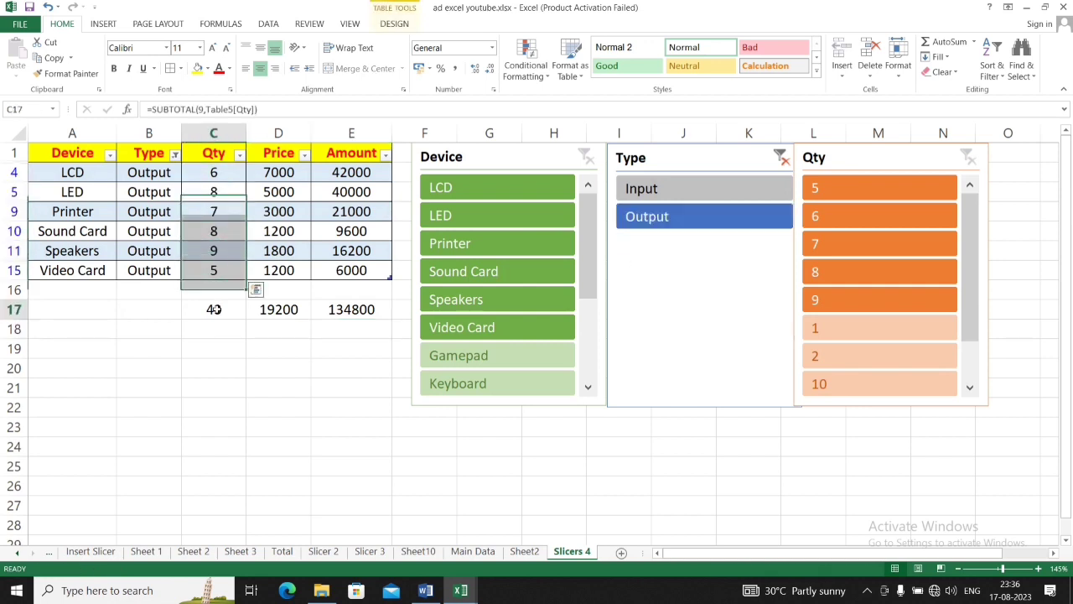
drag(277, 173, 279, 270)
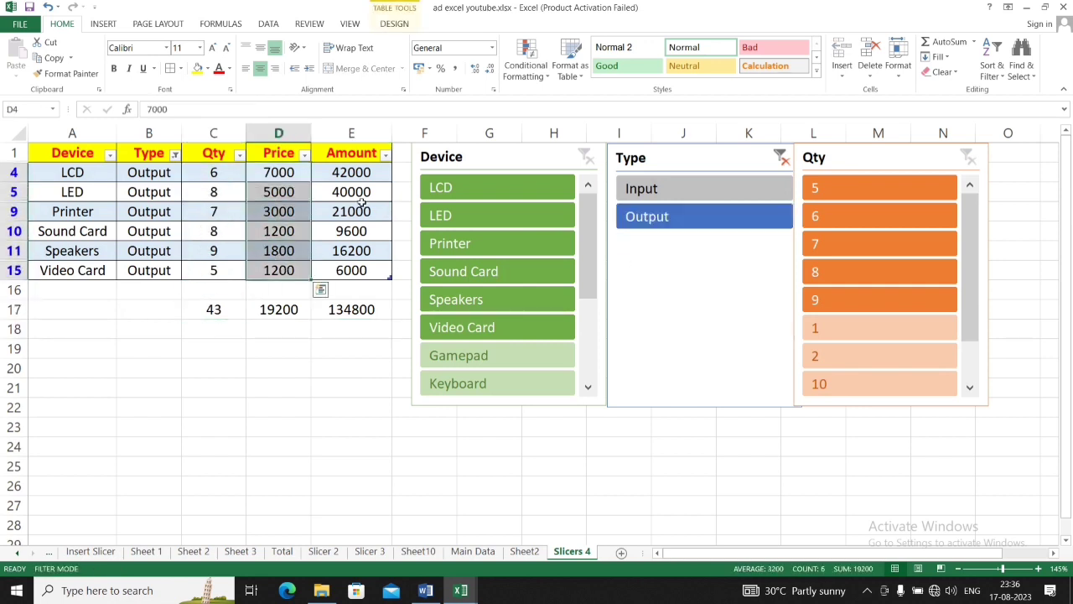
drag(353, 171, 351, 251)
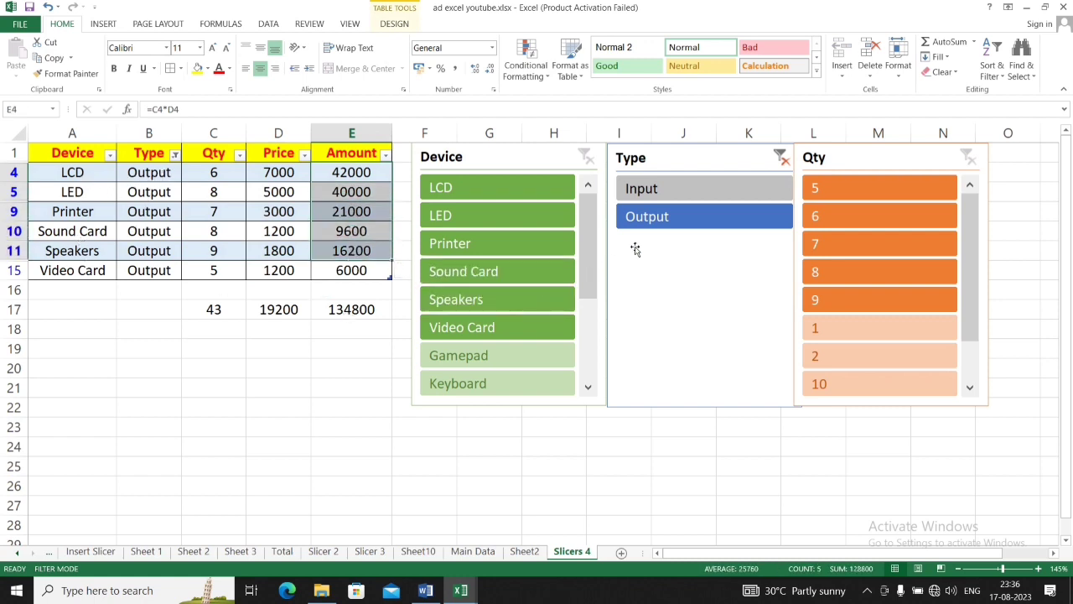
Select LCD, Printer and Speakers in the Device slicer, giving totals 22, 11800 and 79200
click(474, 193)
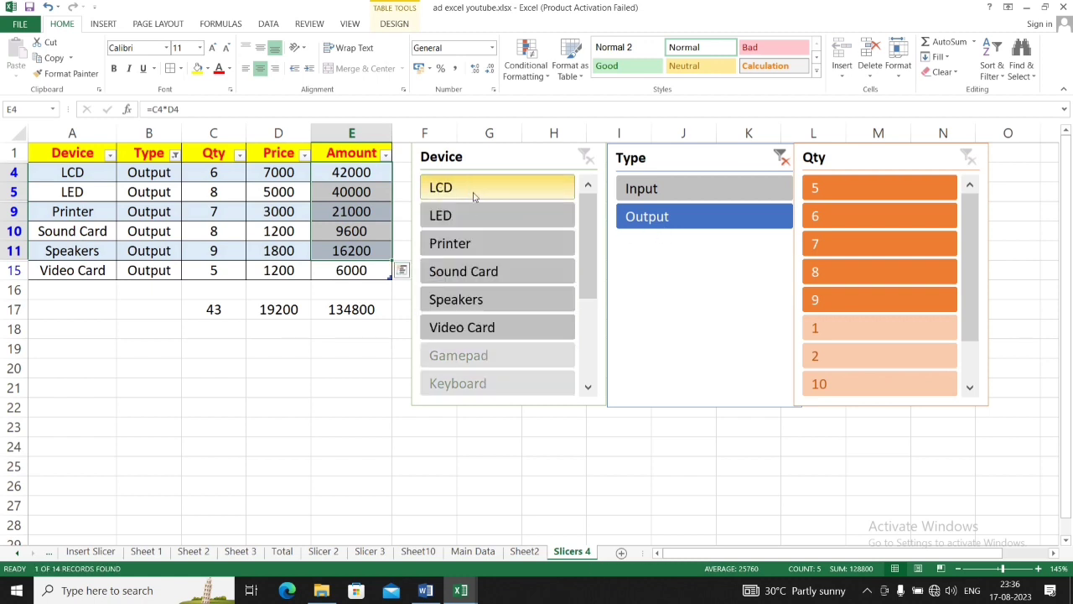
ctrl+click(480, 248)
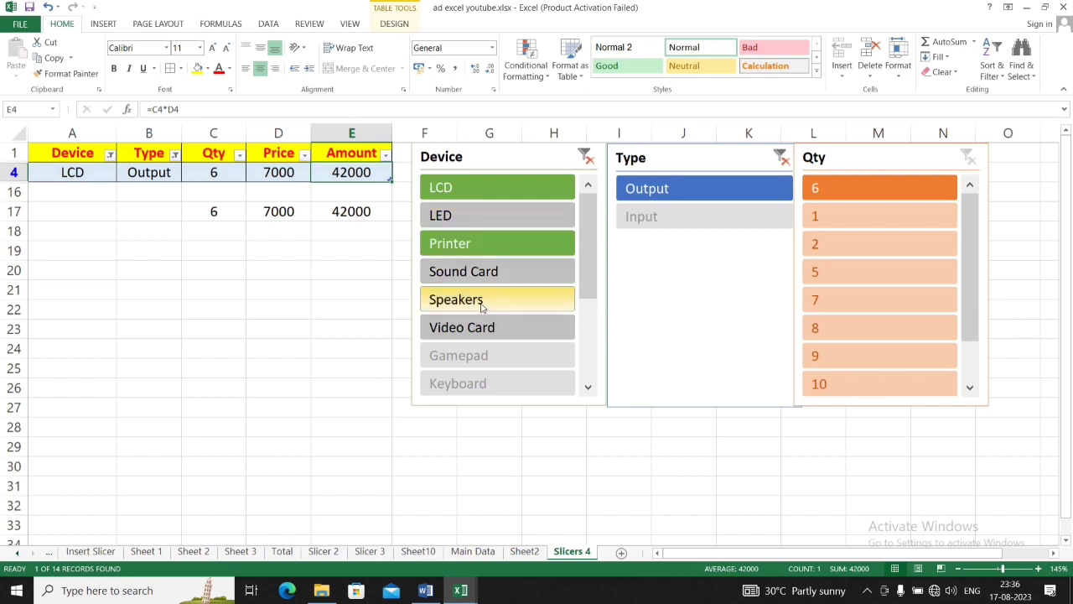
ctrl+click(482, 303)
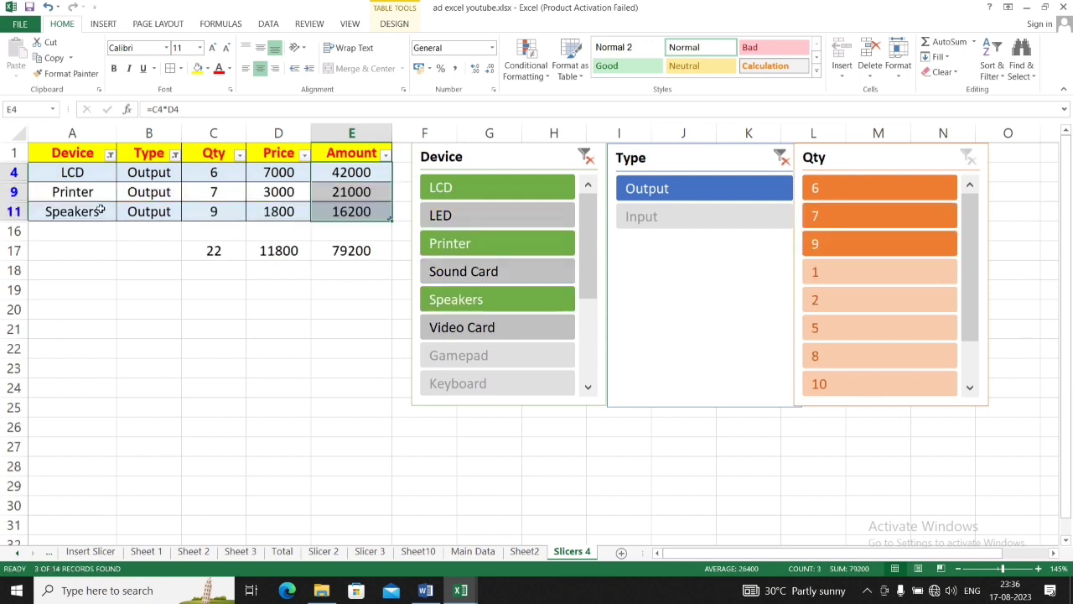